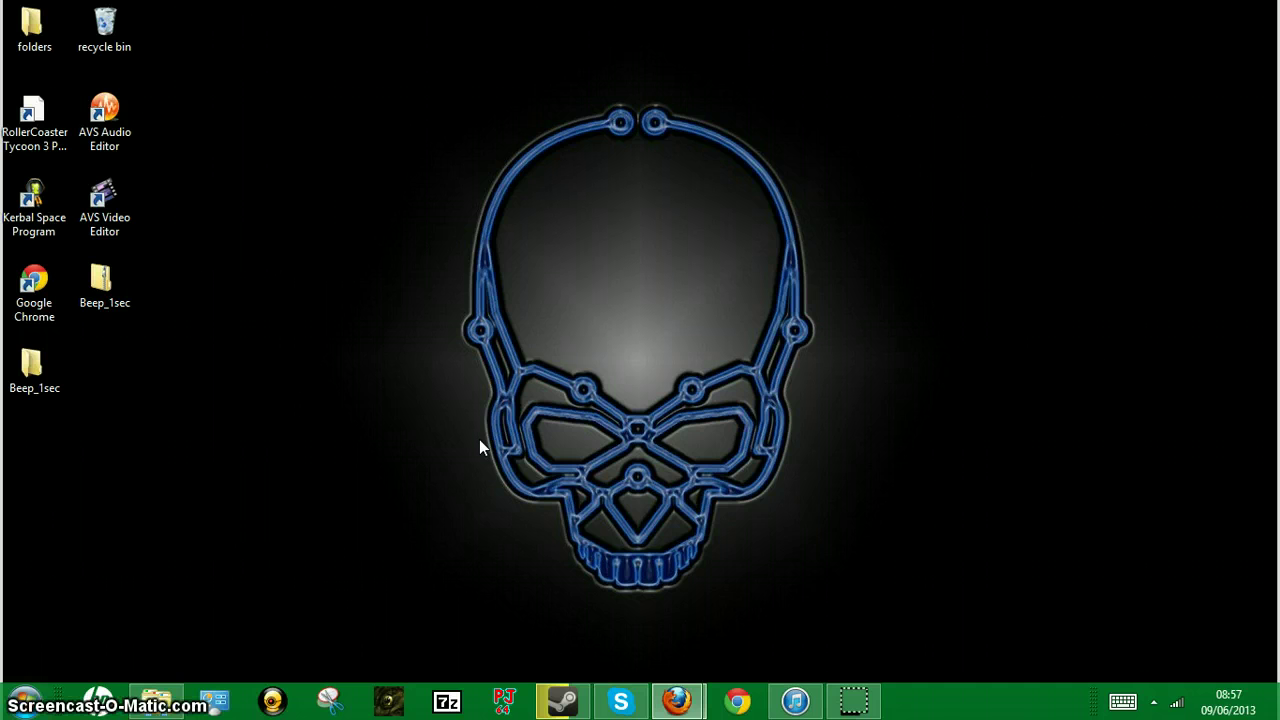
- Search Start for 'windows movie maker' and launch Windows Live Movie Maker
{"action": "left_click", "coordinate": [458, 397]}
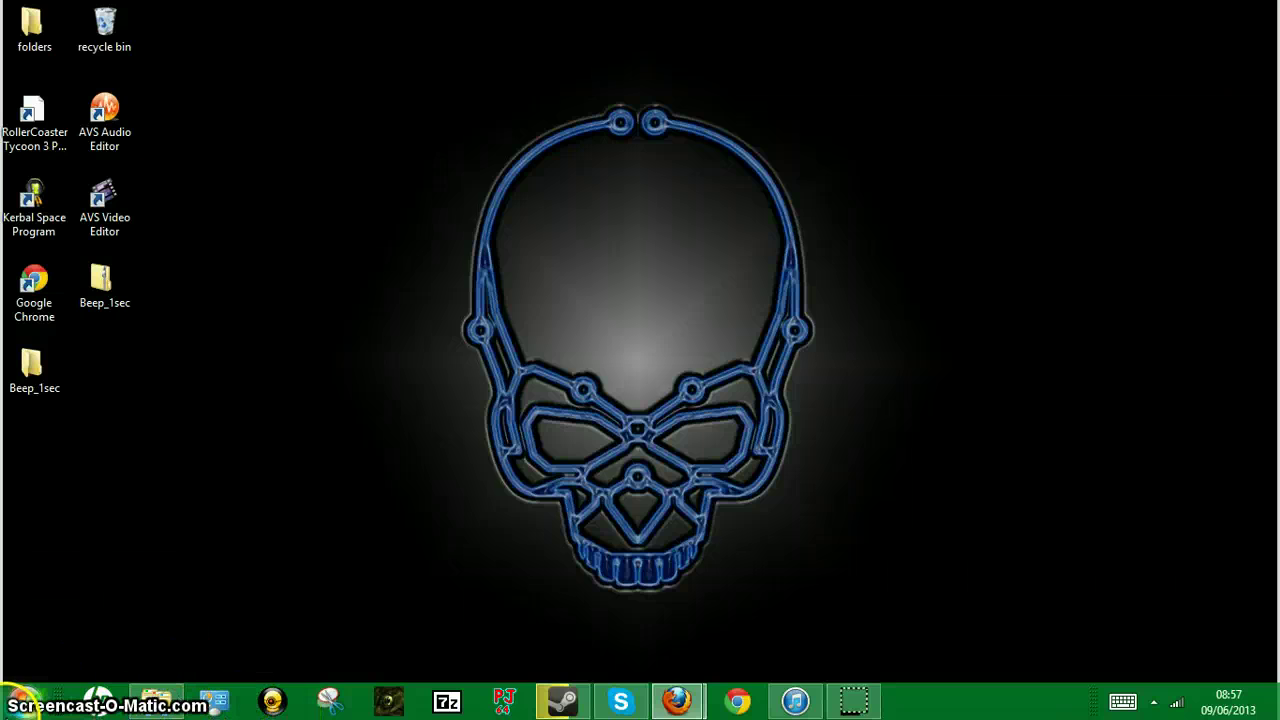
{"action": "left_click", "coordinate": [22, 700]}
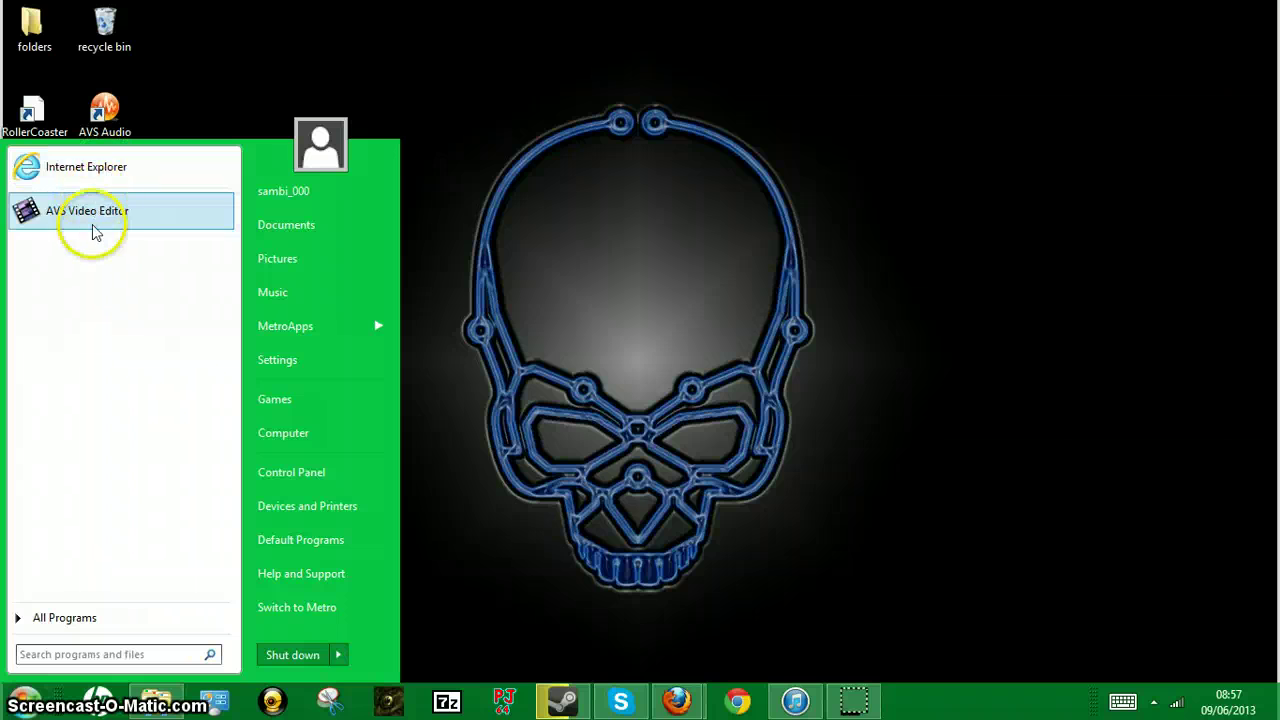
{"action": "left_click", "coordinate": [209, 138]}
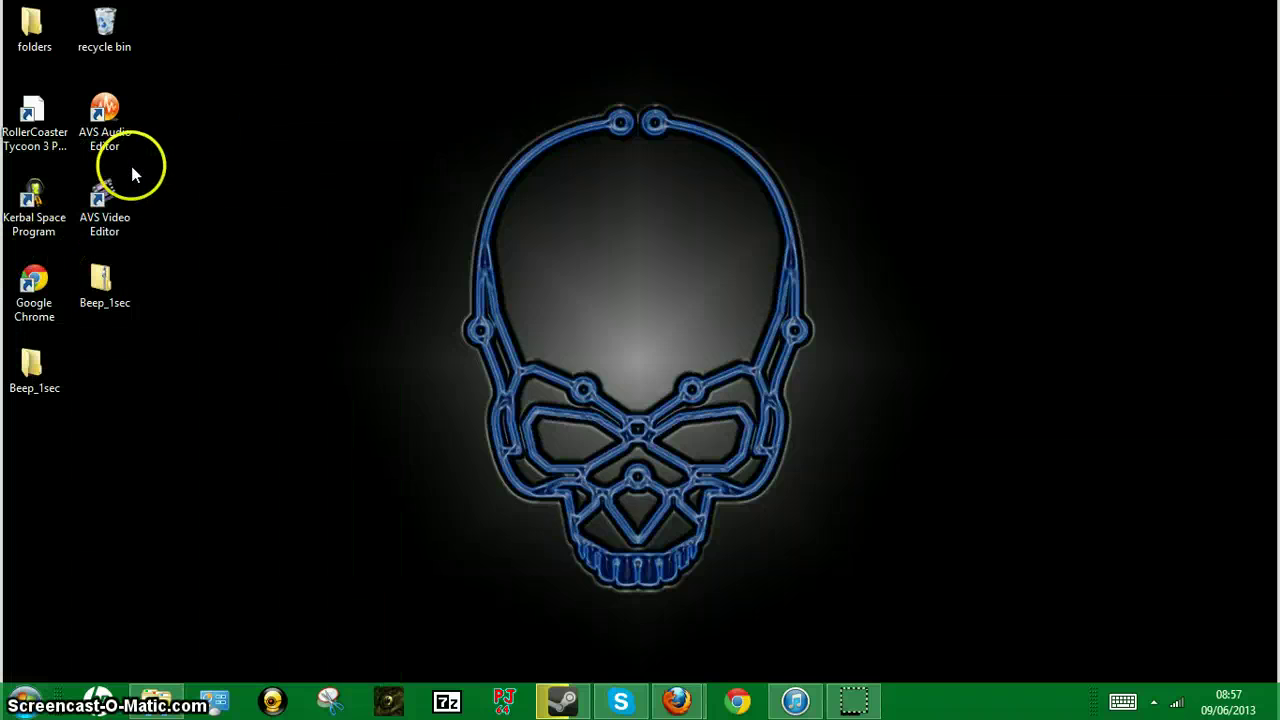
{"action": "left_click", "coordinate": [17, 710]}
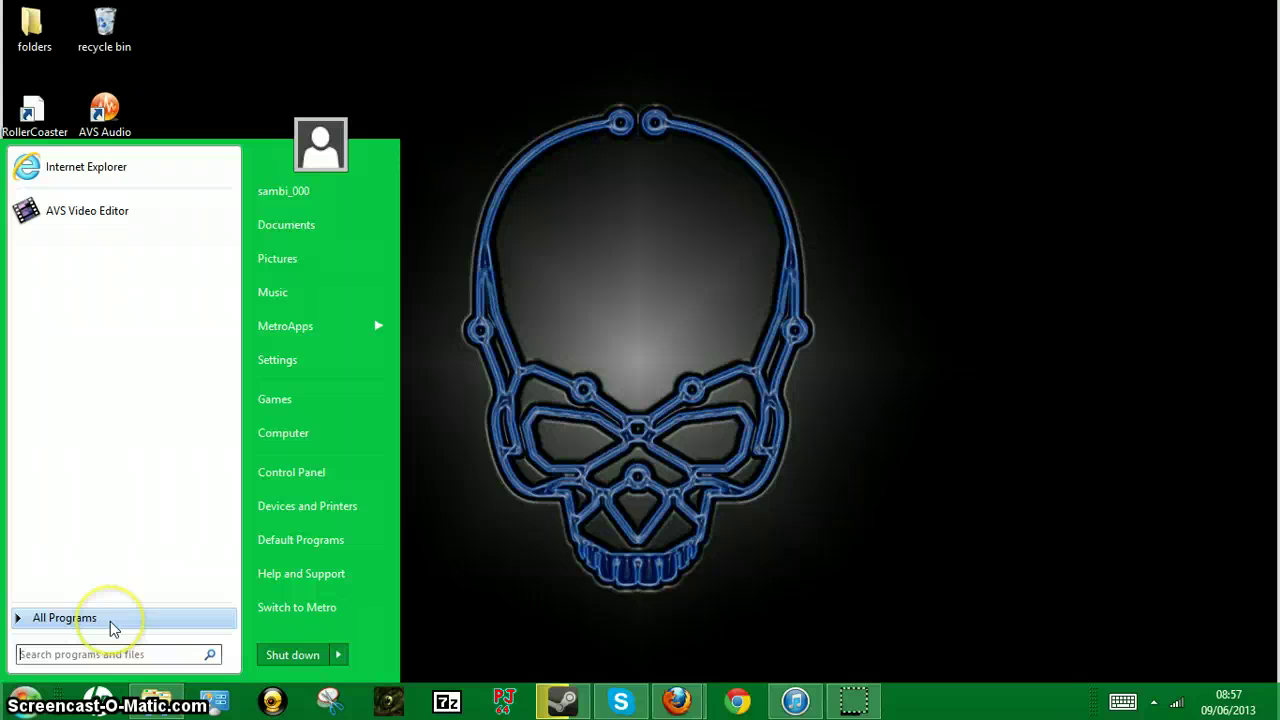
{"action": "type", "text": "windows"}
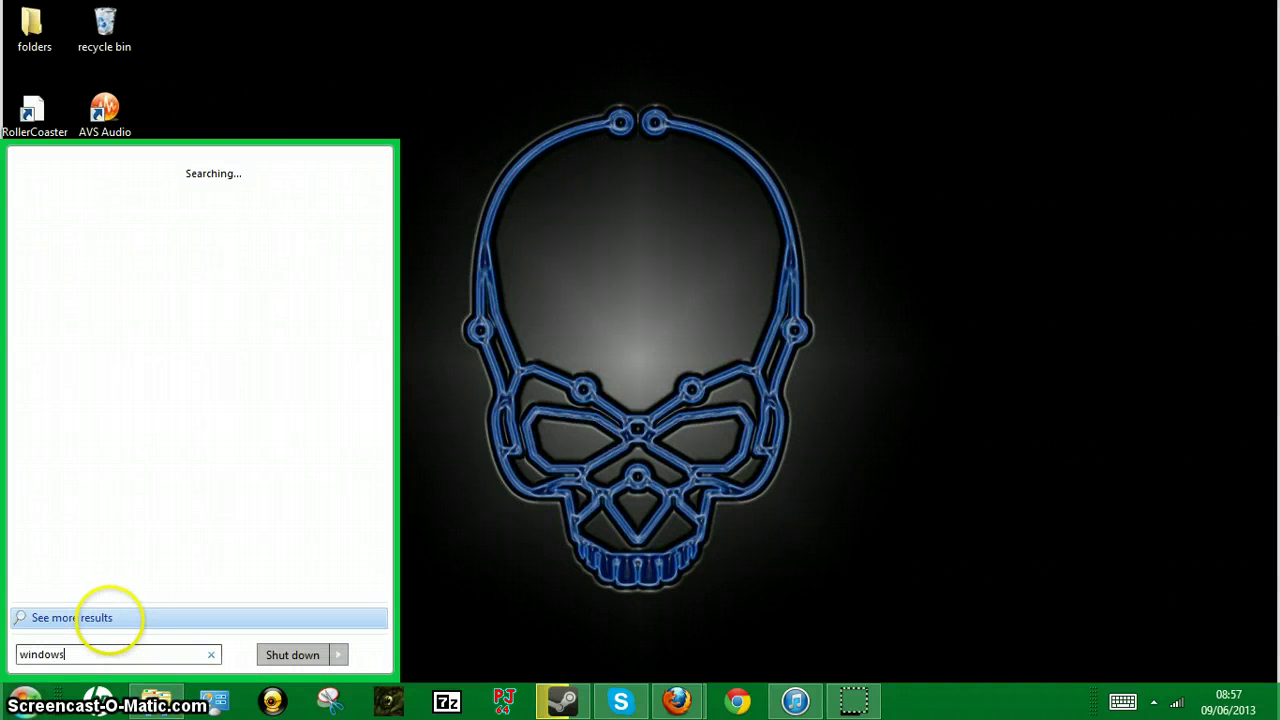
{"action": "type", "text": " movie maker"}
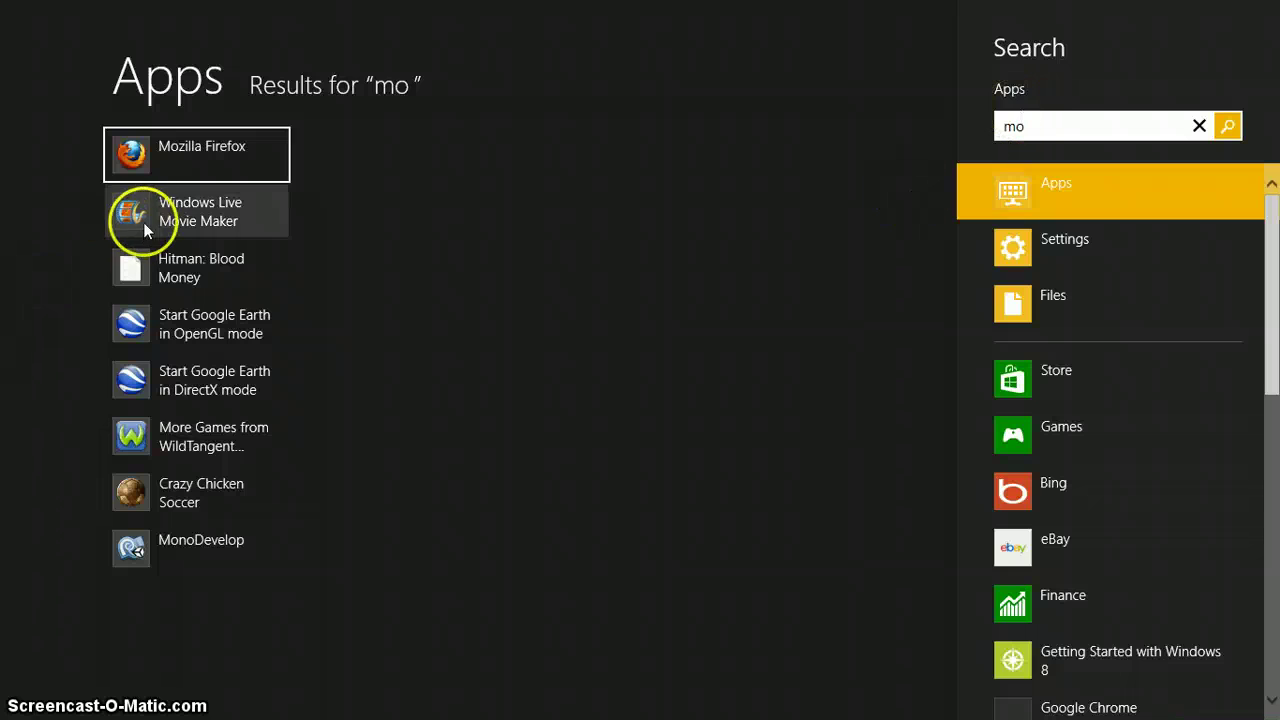
{"action": "left_click", "coordinate": [143, 219]}
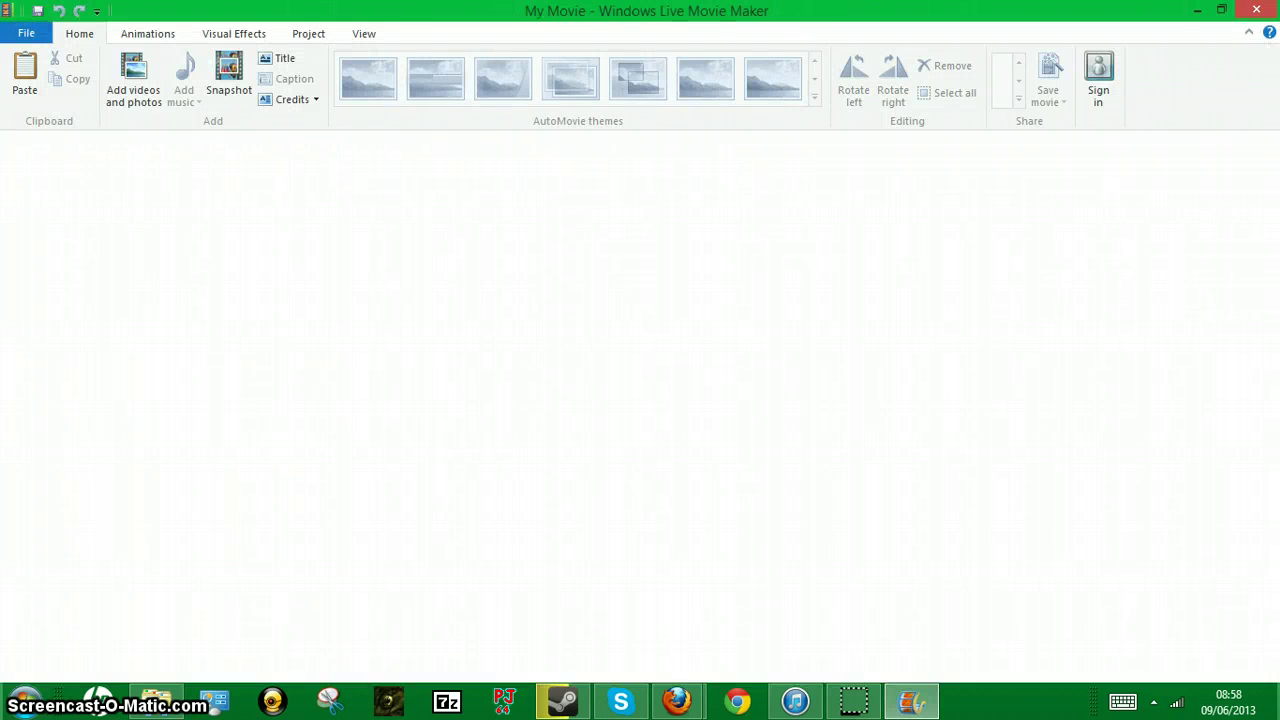
- In the Add videos and photos picker, select video016 from the Camera Roll folder
{"action": "left_click", "coordinate": [133, 78]}
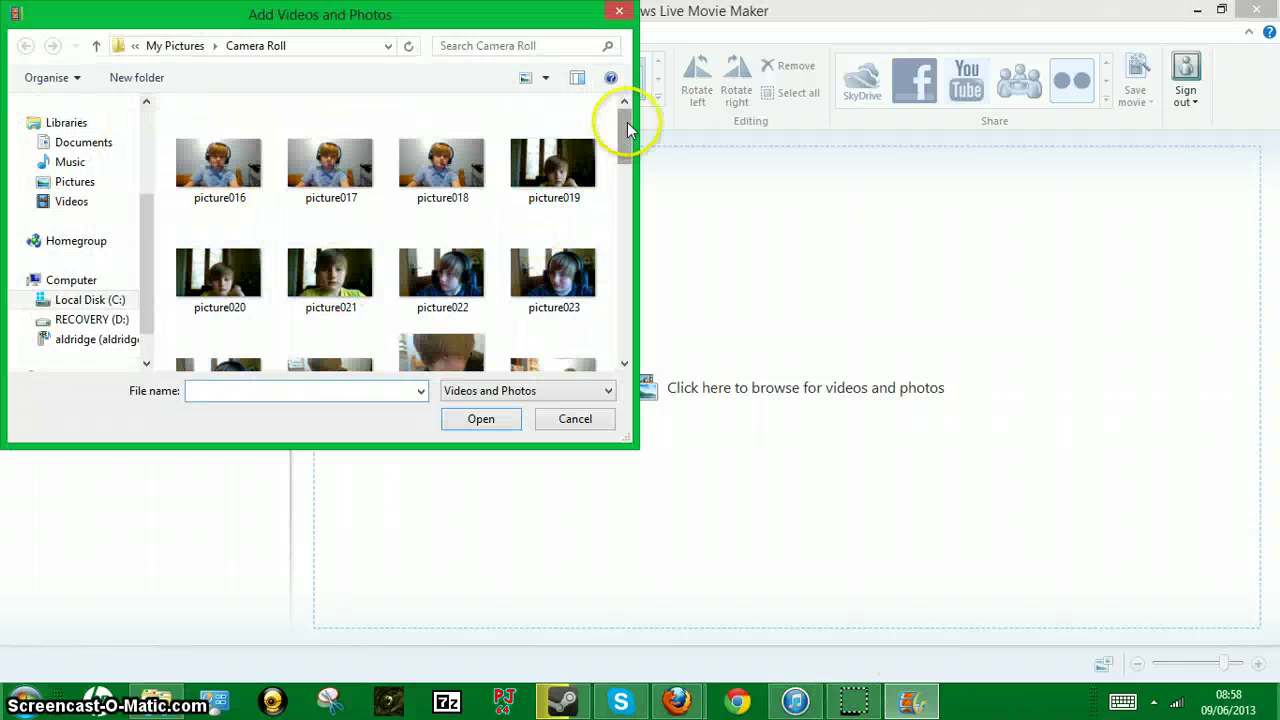
{"action": "left_click_drag", "start_coordinate": [623, 120], "coordinate": [595, 262]}
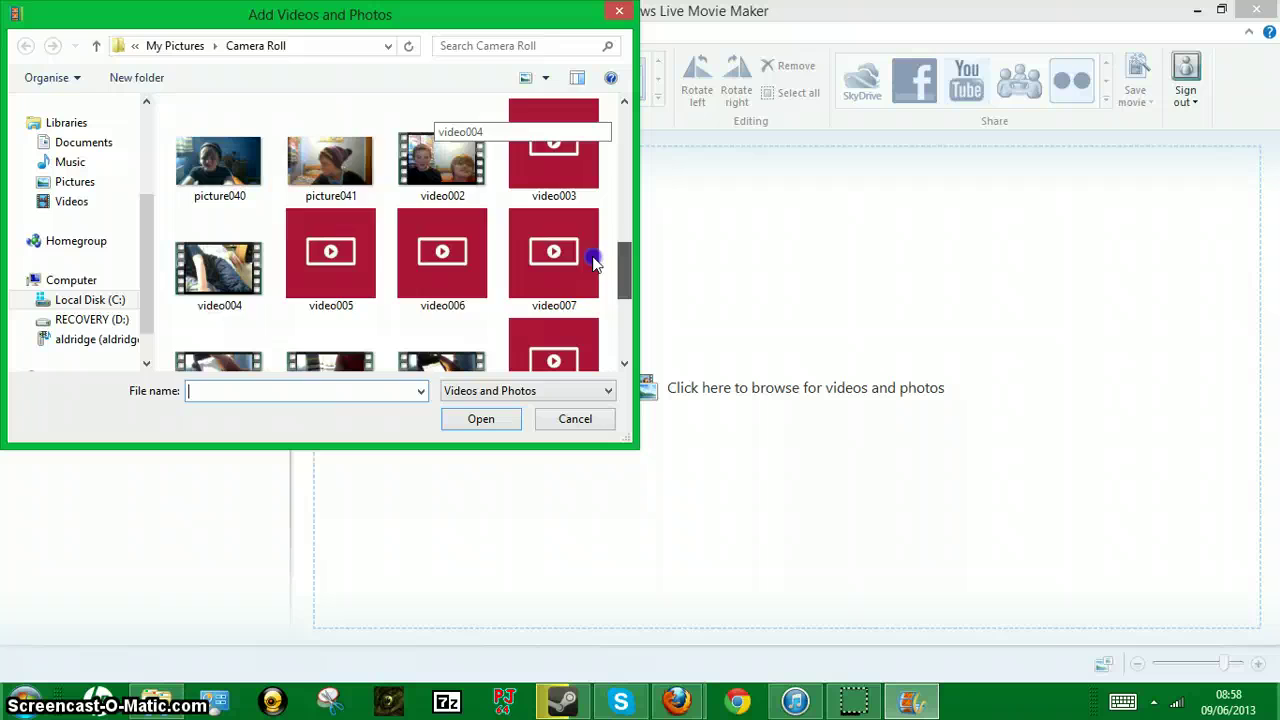
{"action": "scroll", "coordinate": [582, 285], "scroll_direction": "down", "scroll_amount": 2}
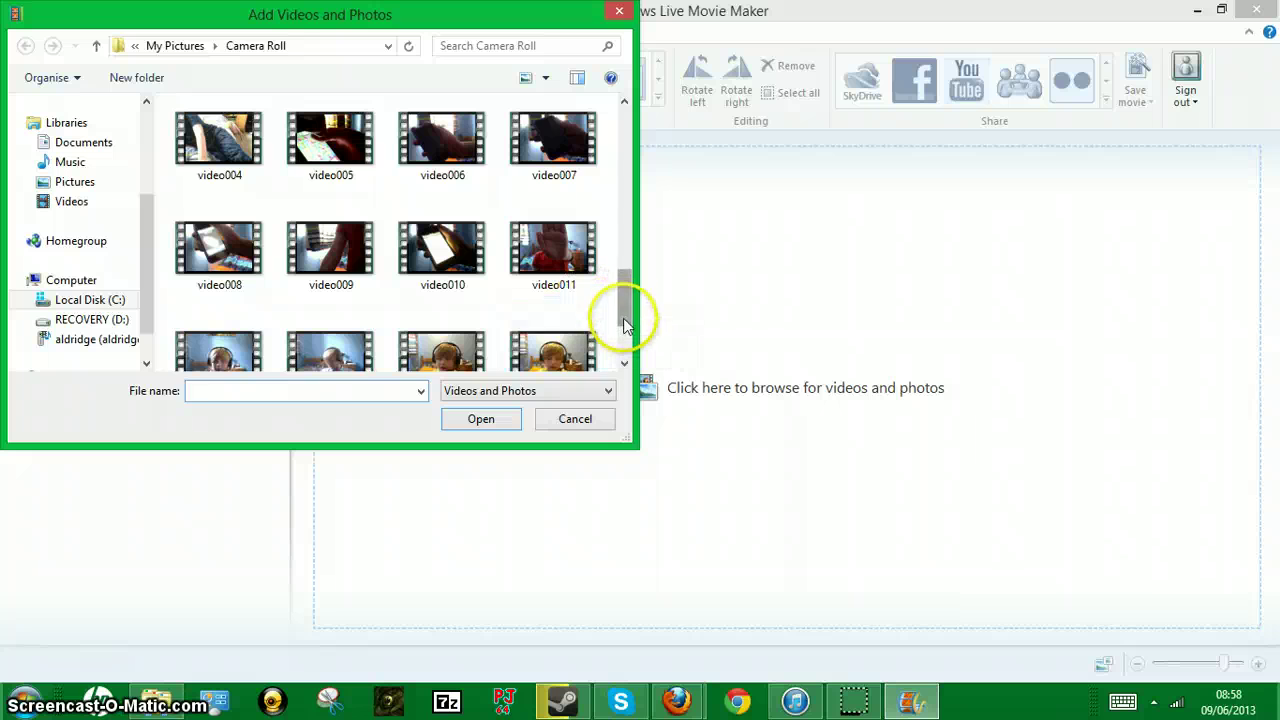
{"action": "scroll", "coordinate": [624, 323], "scroll_direction": "down", "scroll_amount": 2}
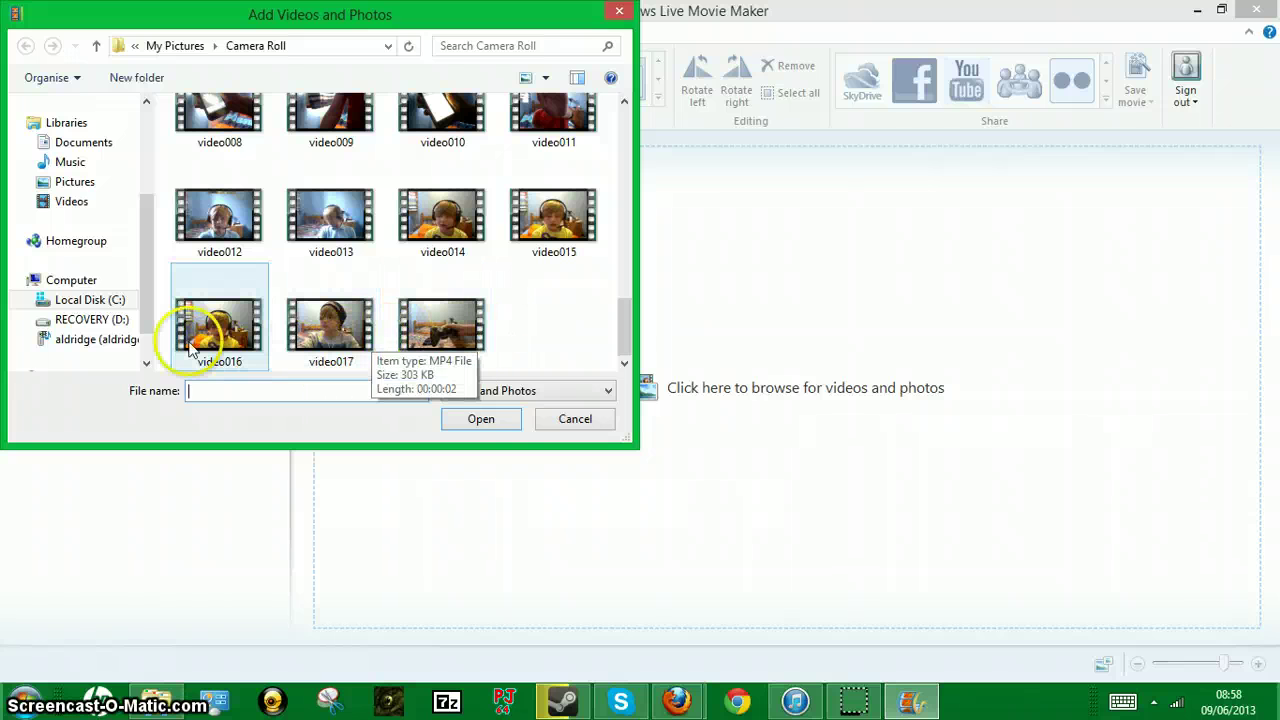
{"action": "left_click", "coordinate": [218, 322]}
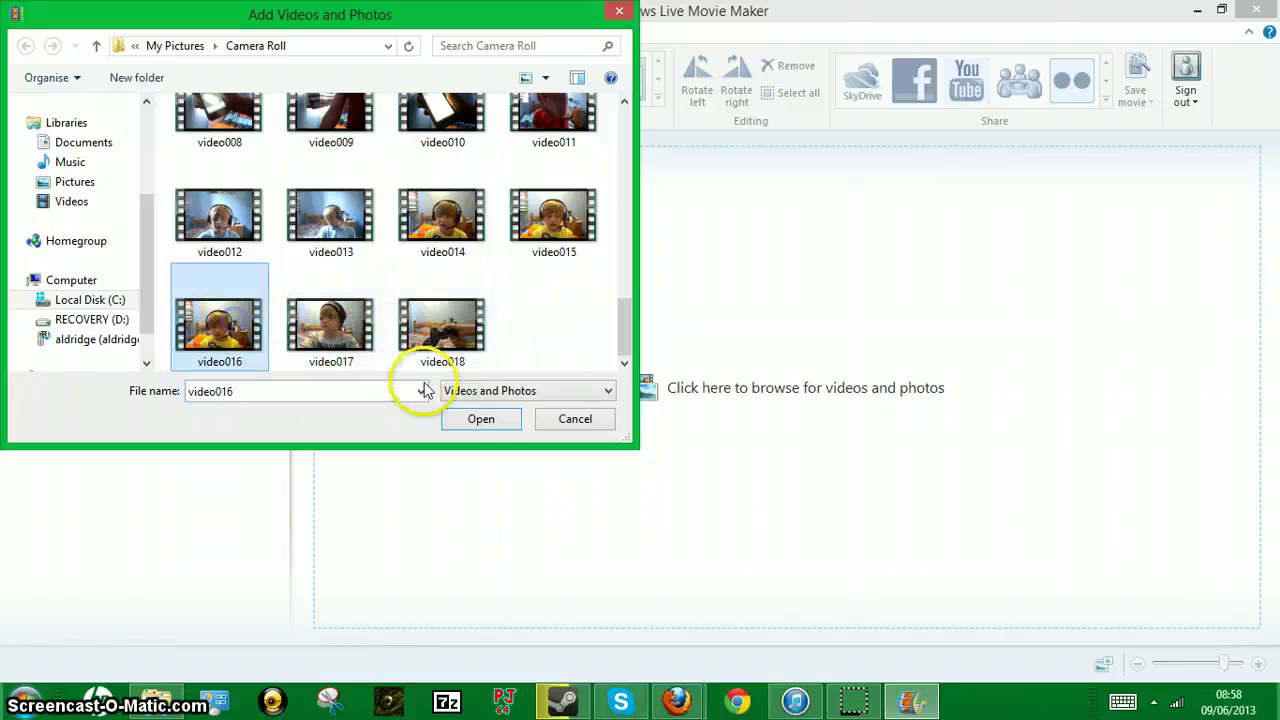
- Import video016, dismiss the playback quality notice, and move the playhead to 00:50.34
{"action": "left_click", "coordinate": [488, 428]}
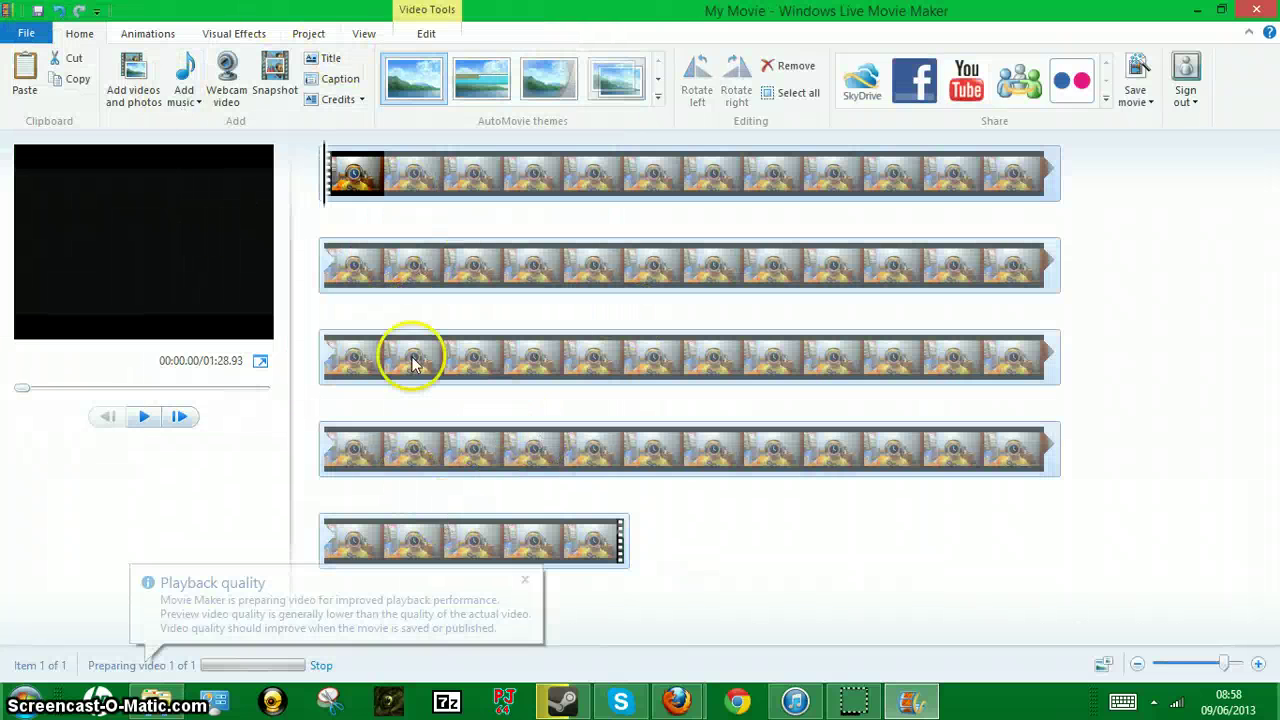
{"action": "left_click", "coordinate": [525, 582]}
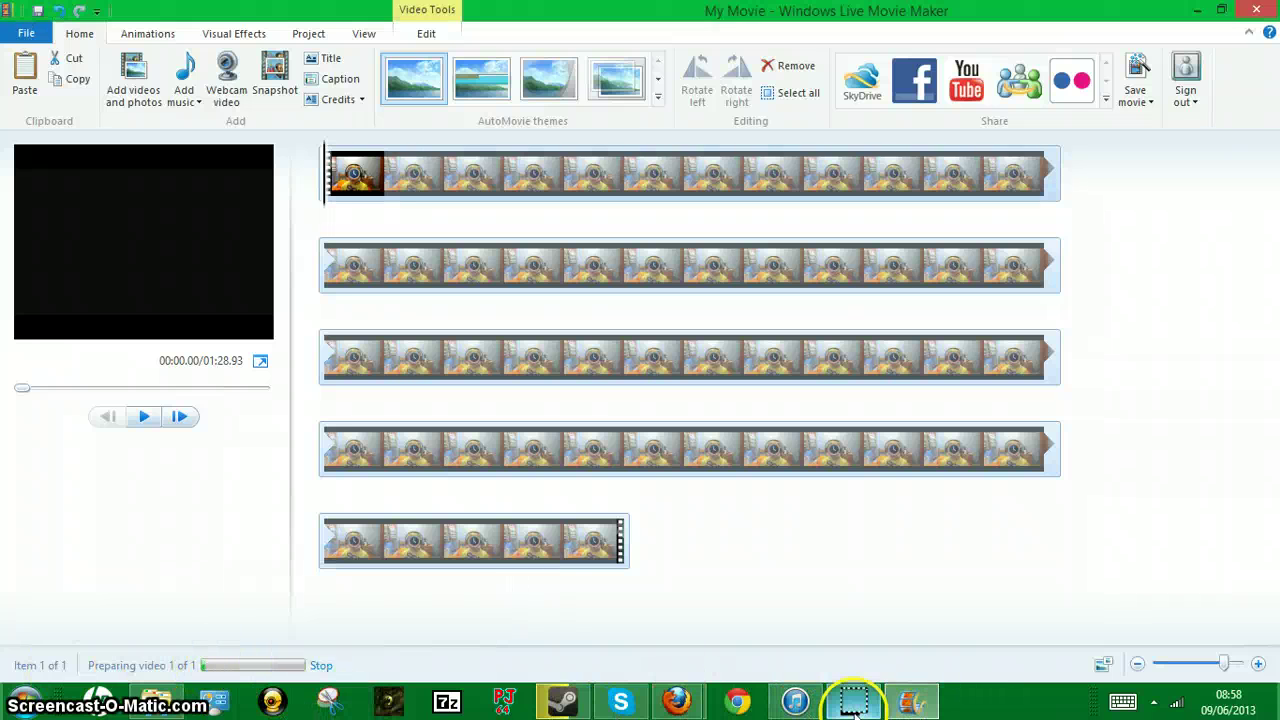
{"action": "mouse_move", "coordinate": [855, 702]}
{"action": "left_click", "coordinate": [826, 652]}
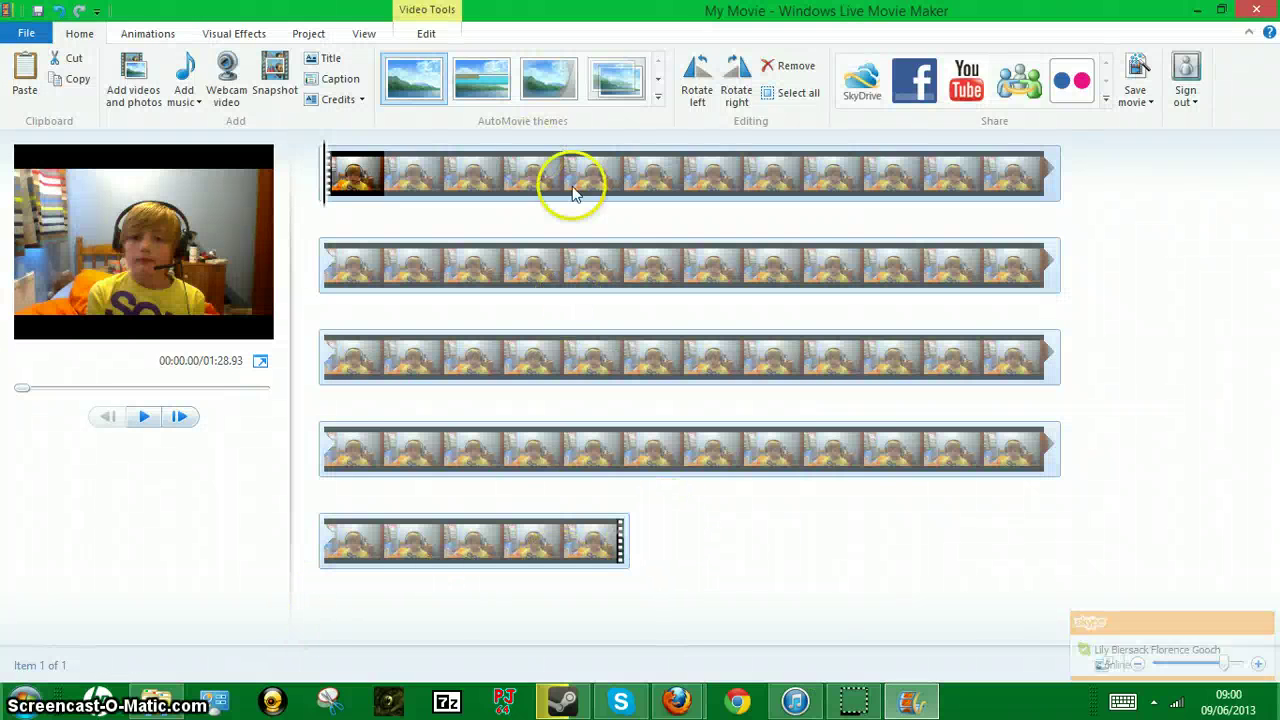
{"action": "left_click", "coordinate": [686, 356]}
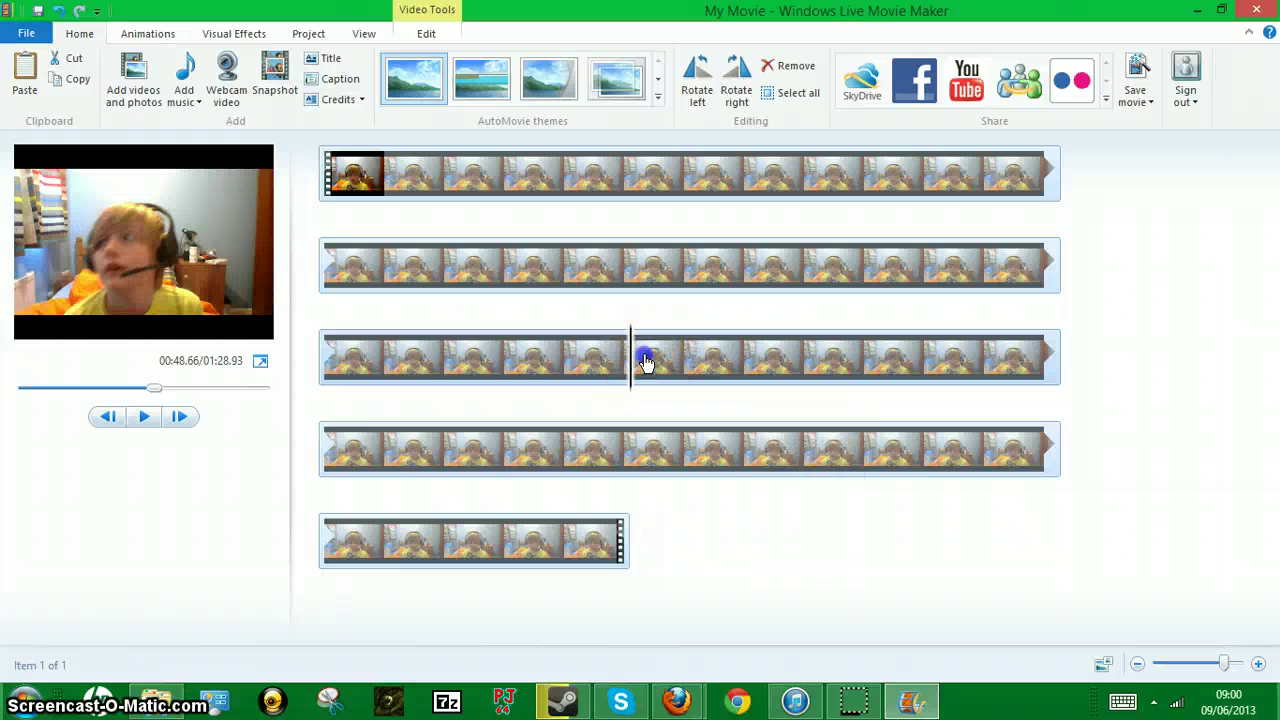
{"action": "left_click_drag", "start_coordinate": [645, 362], "coordinate": [686, 363]}
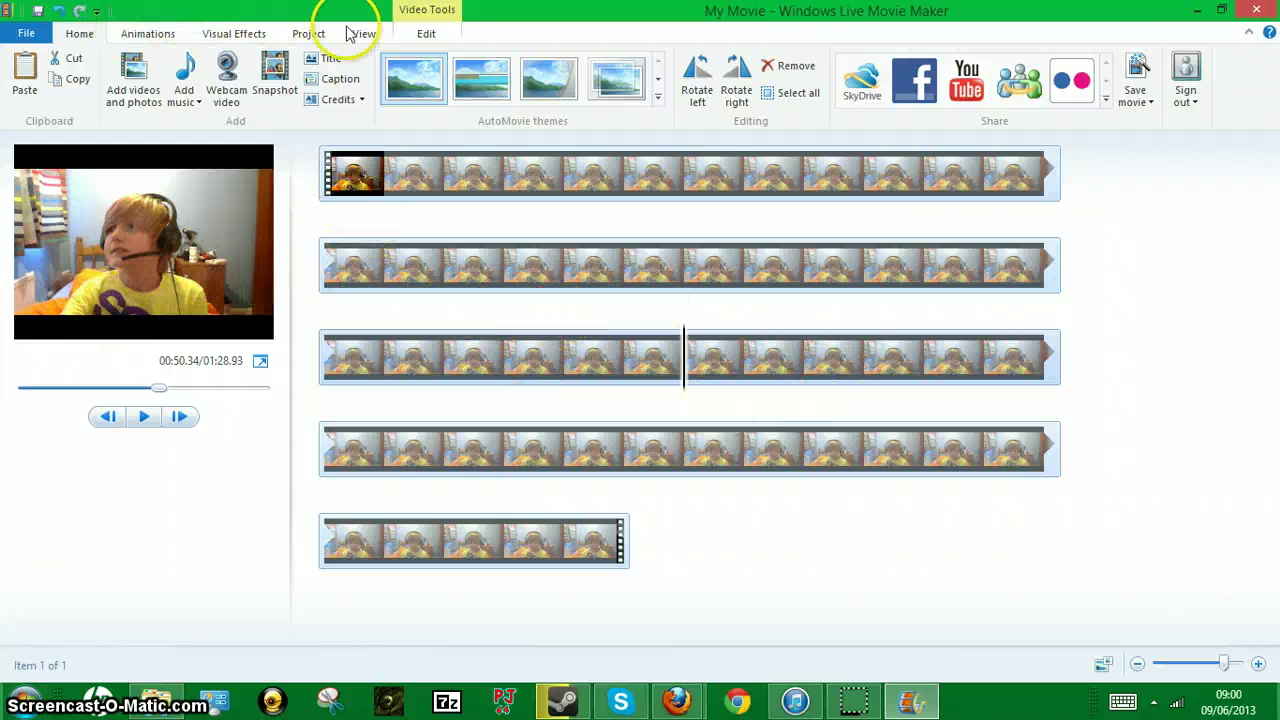
- Split the clip at 00:50.34, then split the first clip again at 00:01.68
{"action": "left_click", "coordinate": [425, 34]}
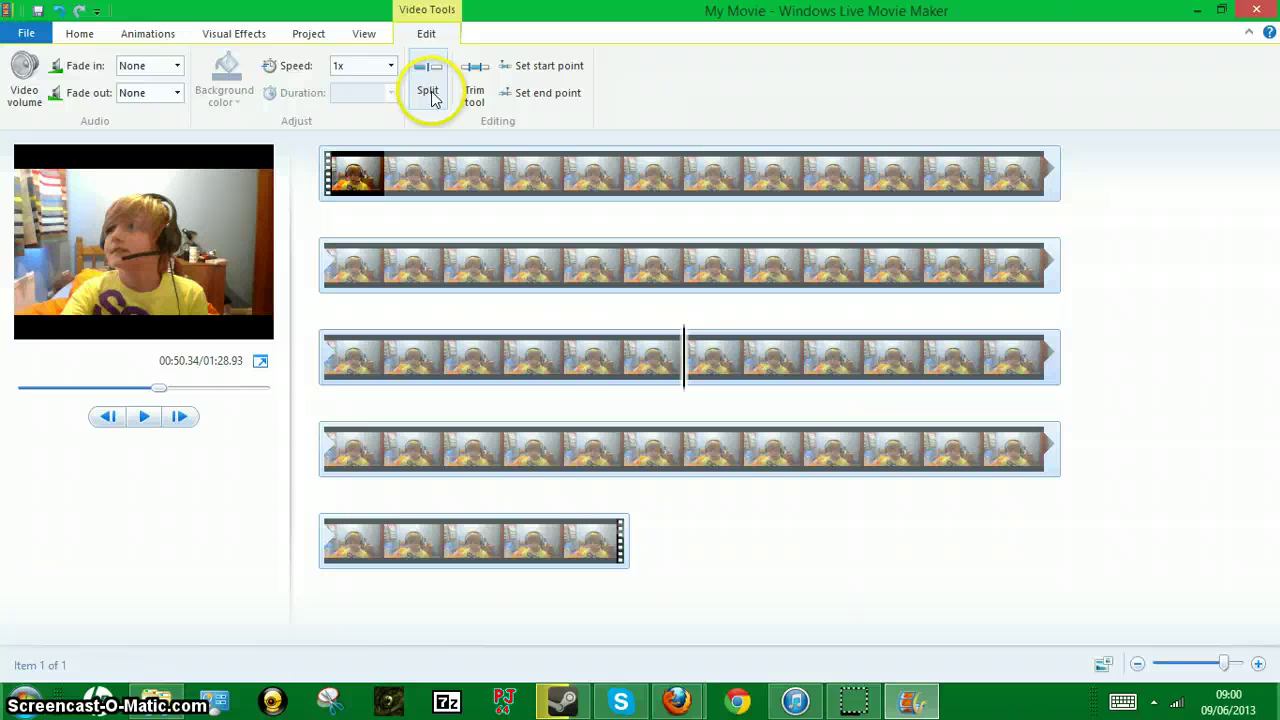
{"action": "left_click", "coordinate": [428, 92]}
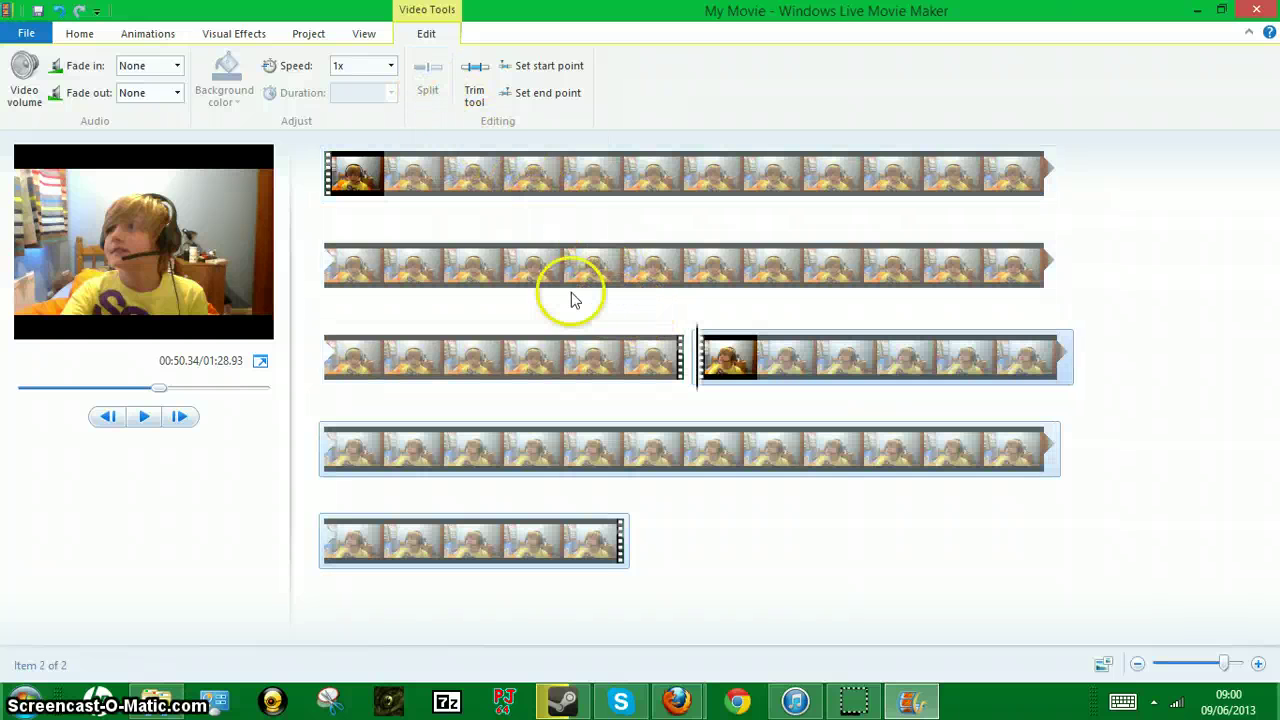
{"action": "left_click", "coordinate": [389, 170]}
{"action": "left_click", "coordinate": [386, 170]}
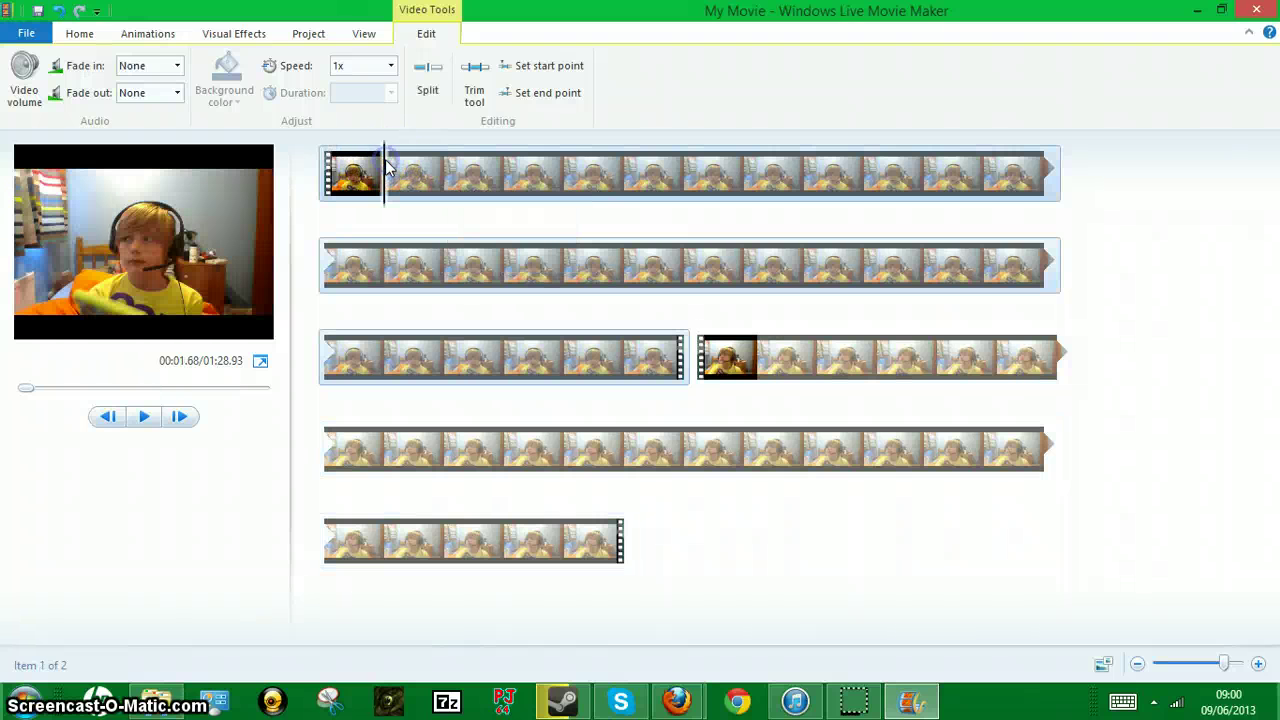
{"action": "left_click", "coordinate": [427, 92]}
- Replay the movie from the beginning to check the opening cut
{"action": "left_click", "coordinate": [325, 175]}
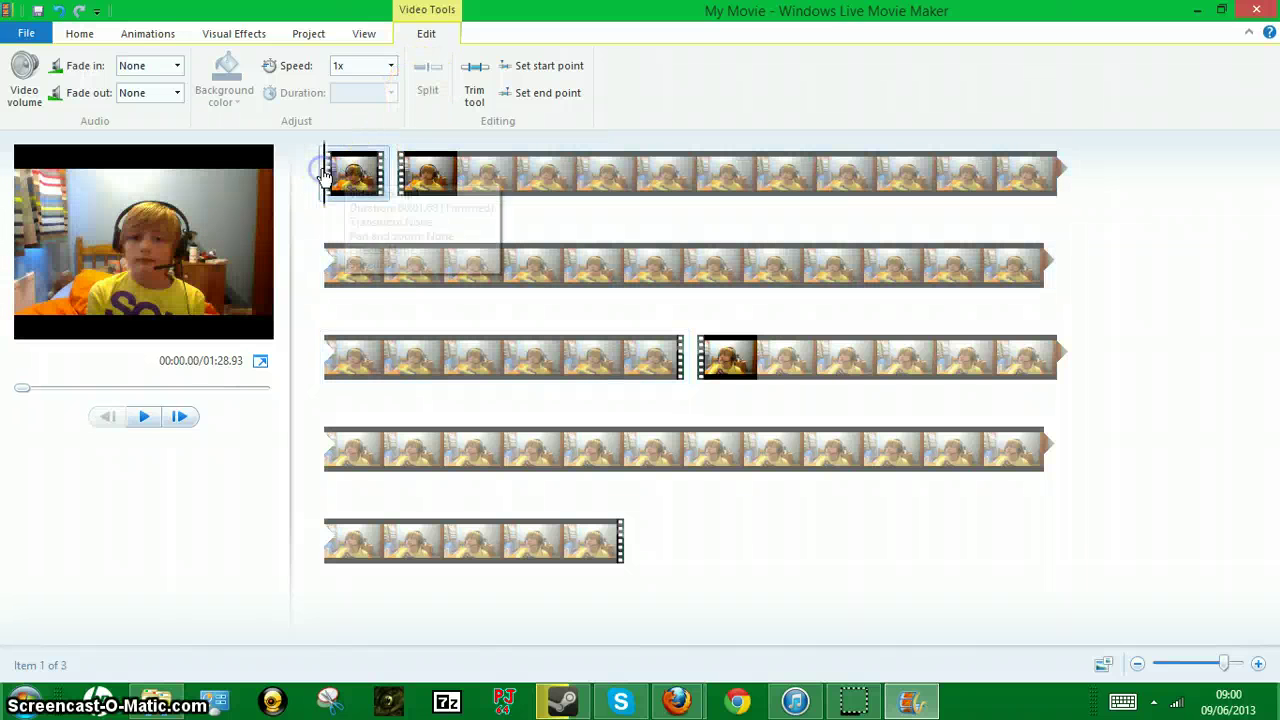
{"action": "left_click", "coordinate": [147, 418]}
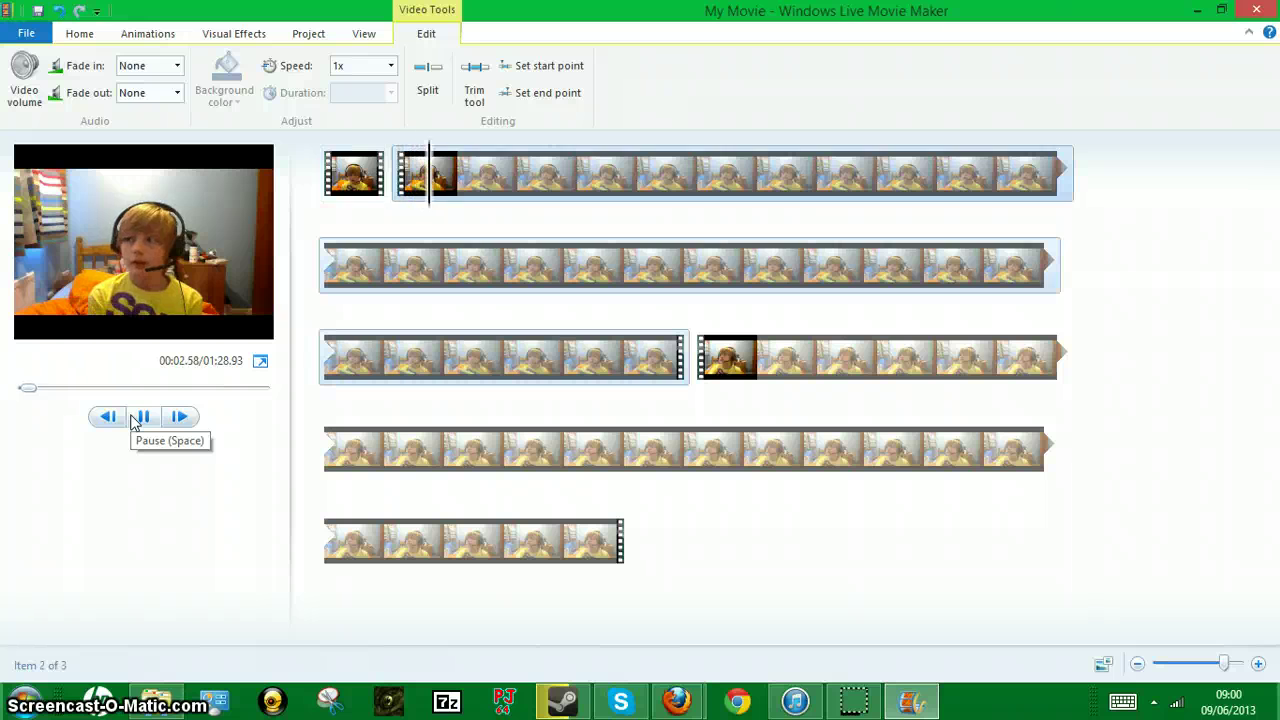
{"action": "left_click", "coordinate": [324, 186]}
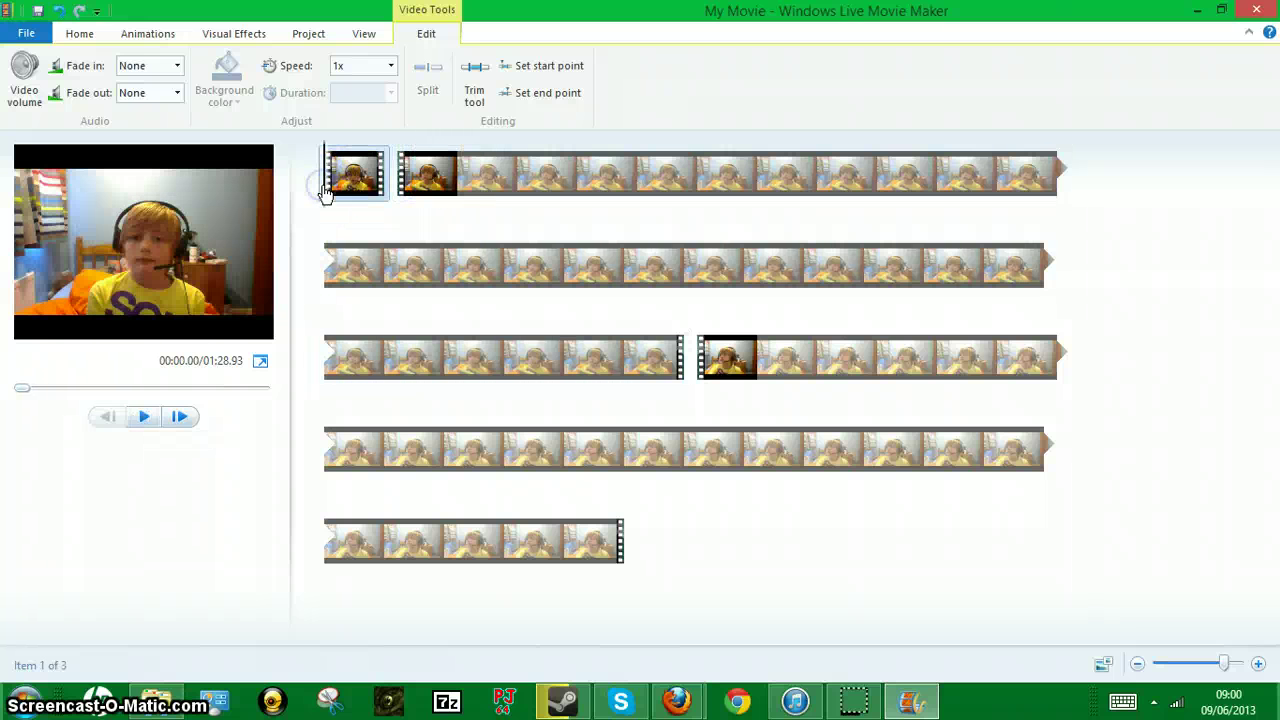
{"action": "left_click", "coordinate": [146, 421]}
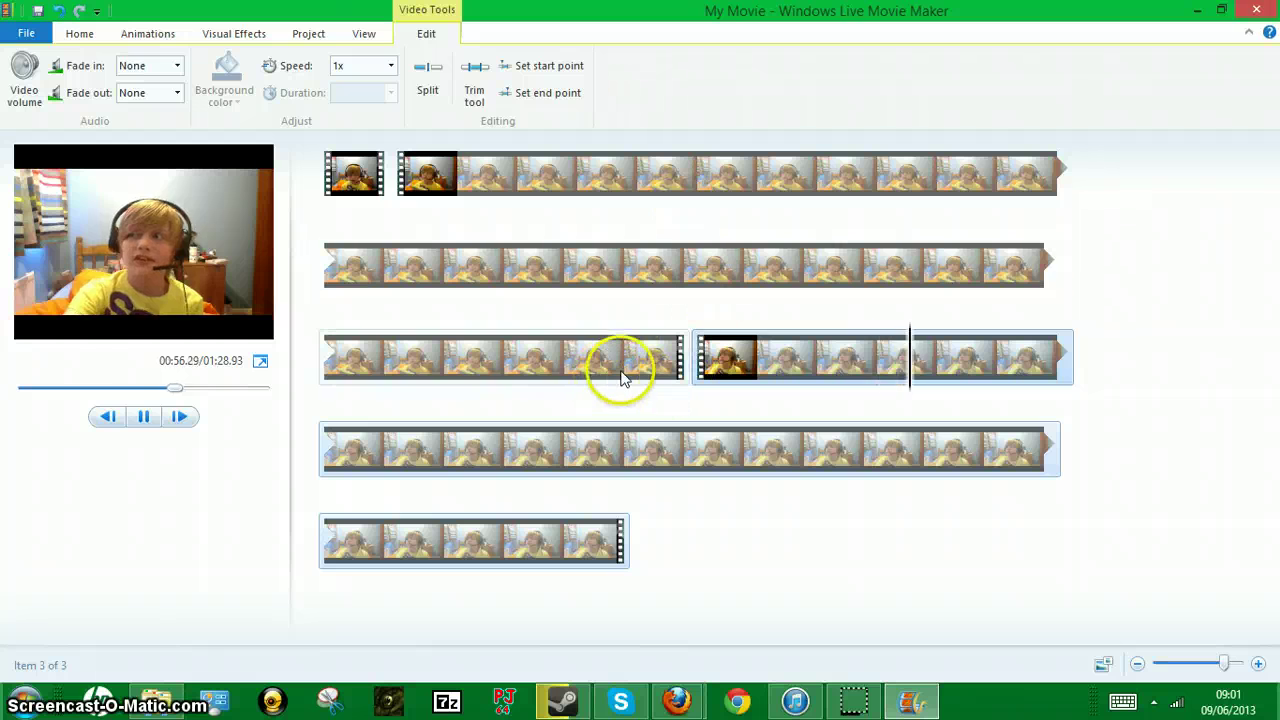
- Play the fourth-row clip to 01:04.01, pause, and split it there
{"action": "left_click_drag", "start_coordinate": [620, 371], "coordinate": [601, 386]}
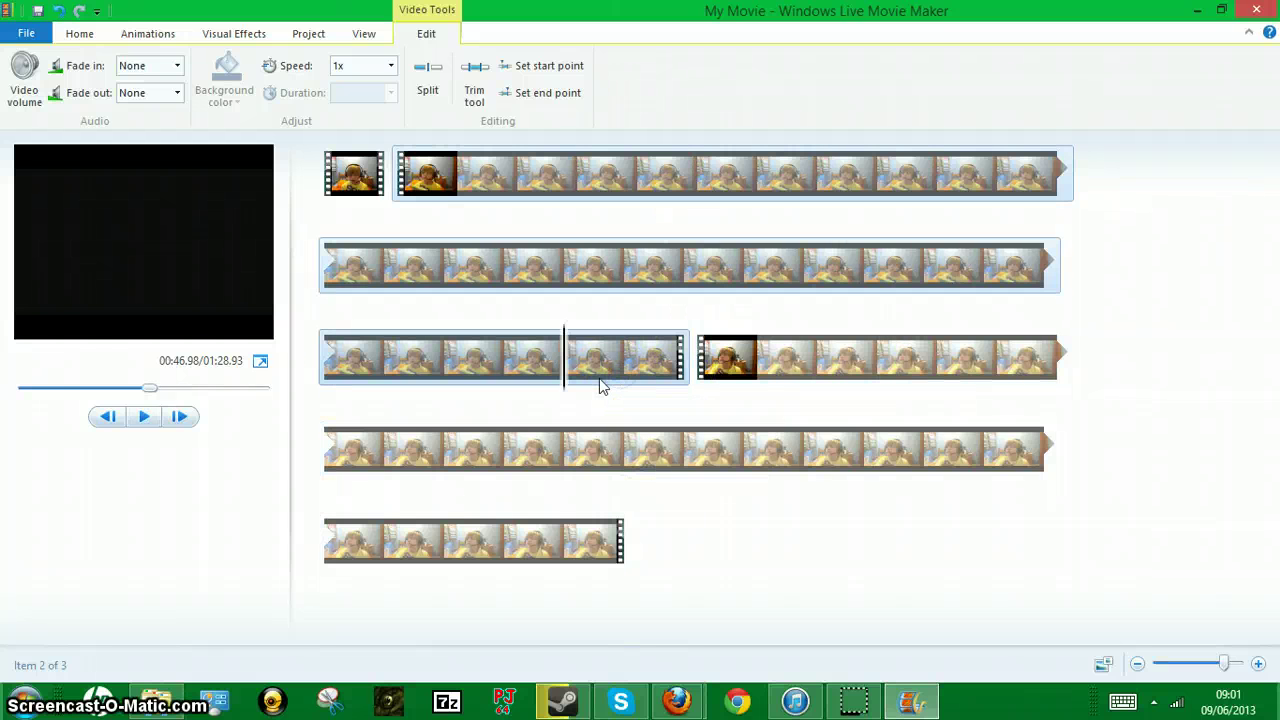
{"action": "left_click", "coordinate": [143, 416]}
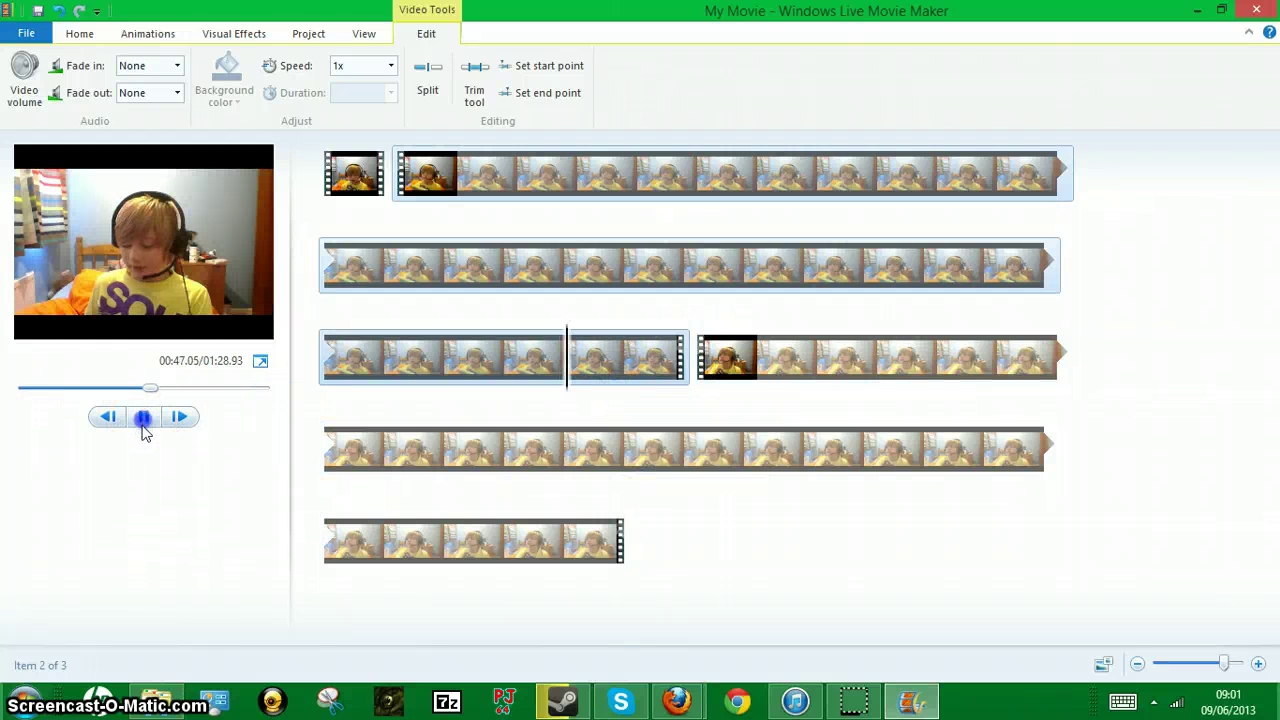
{"action": "left_click", "coordinate": [86, 430]}
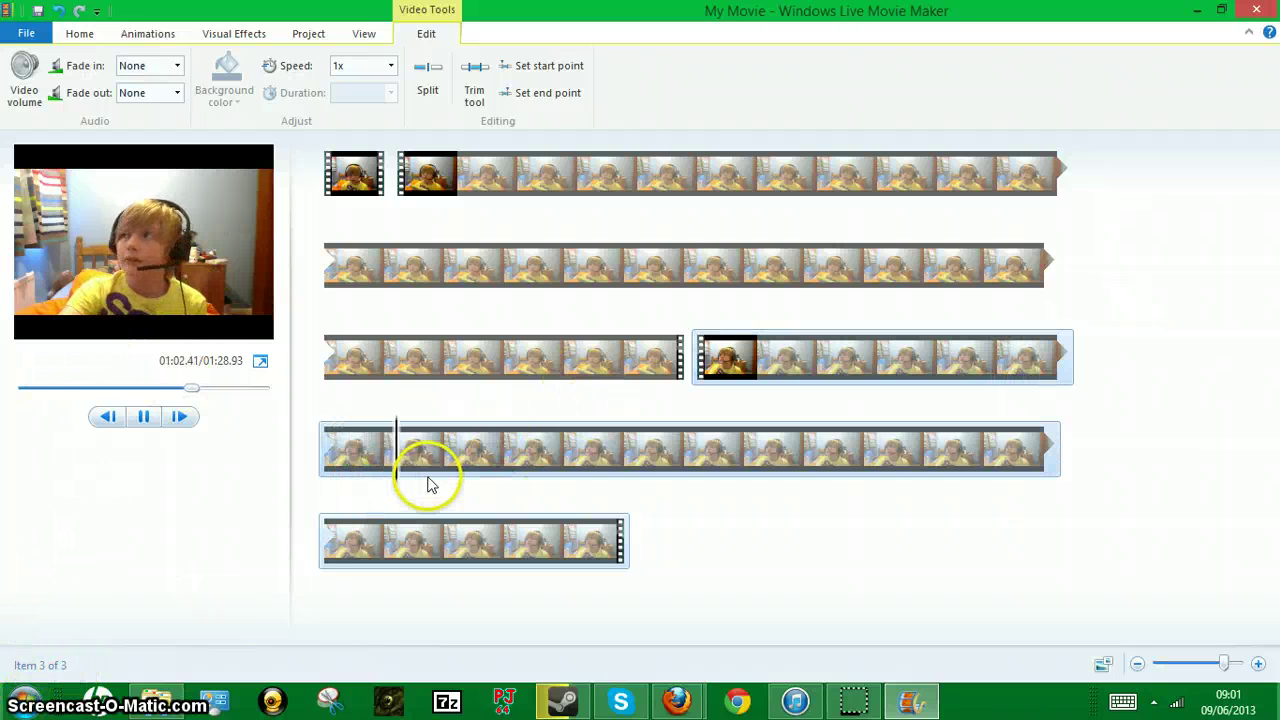
{"action": "left_click", "coordinate": [145, 420]}
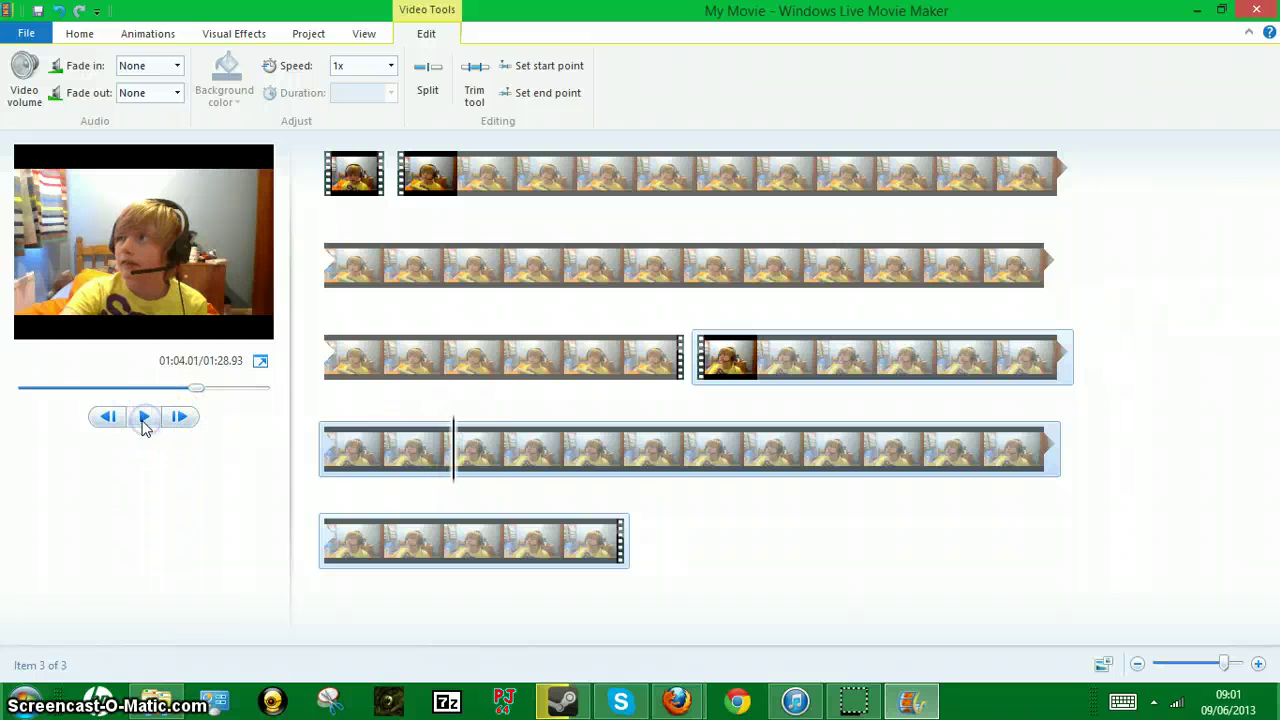
{"action": "left_click", "coordinate": [438, 90]}
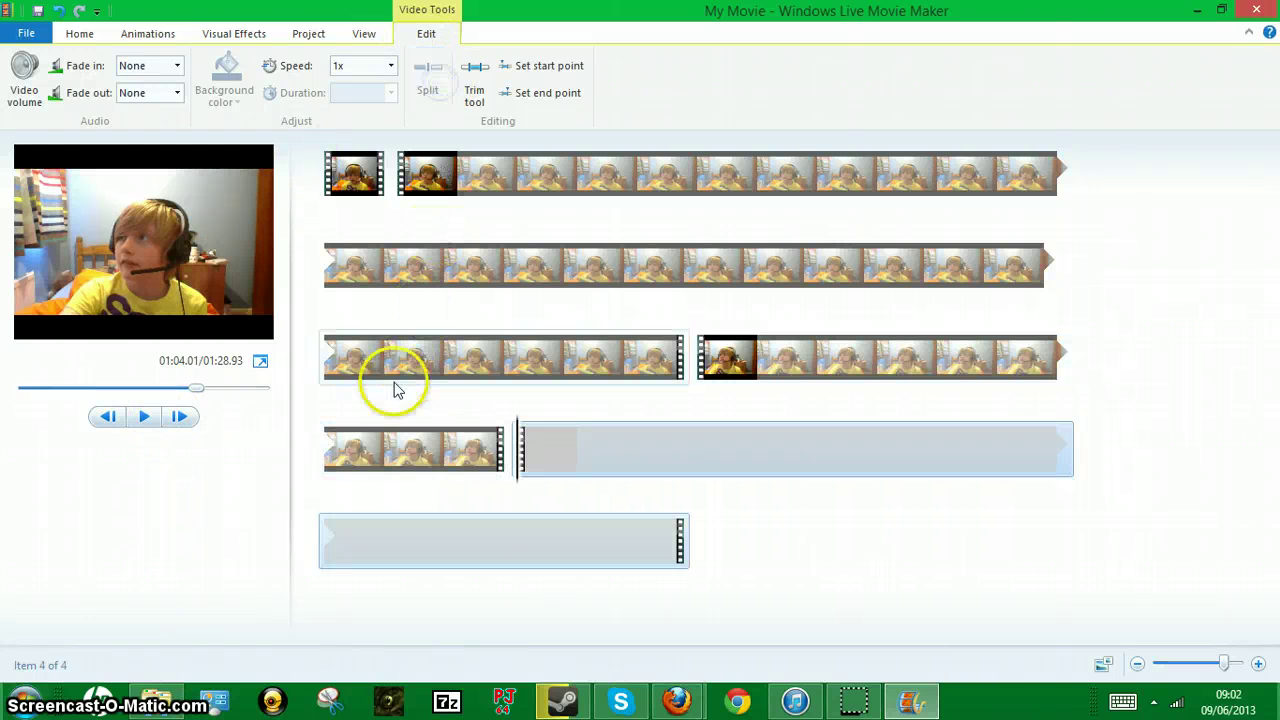
{"action": "left_click", "coordinate": [388, 457]}
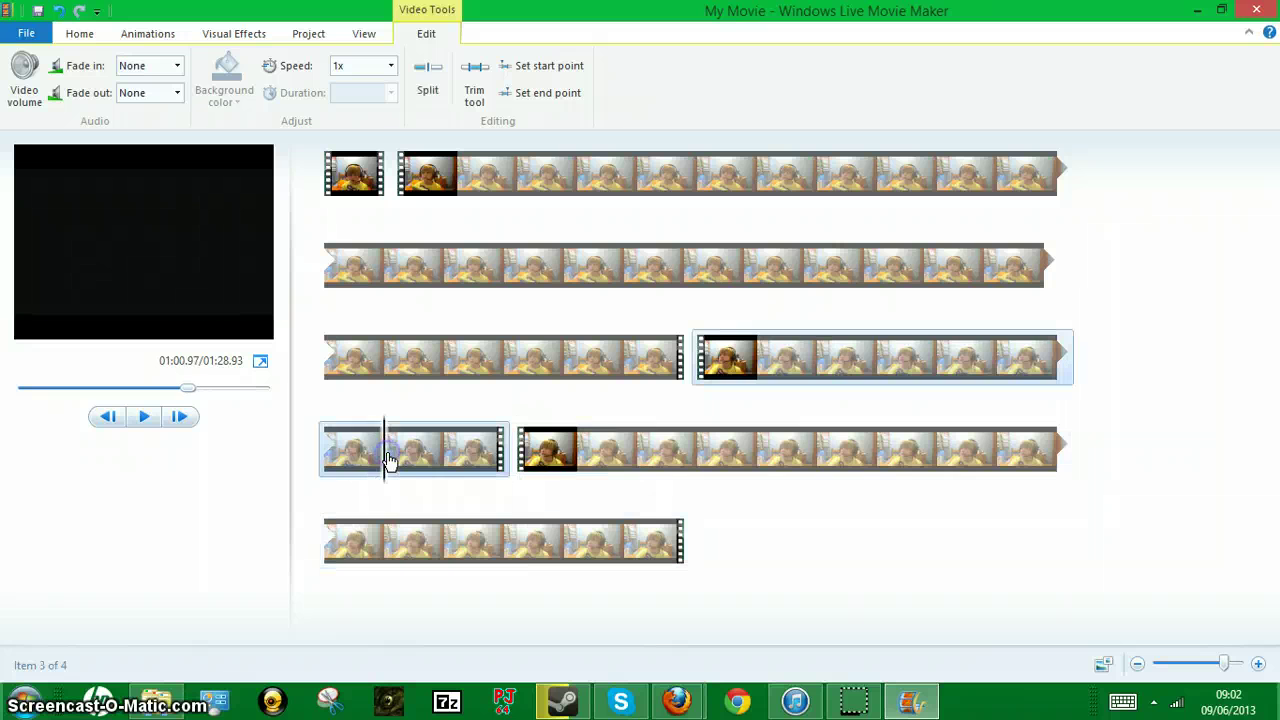
{"action": "left_click", "coordinate": [146, 418]}
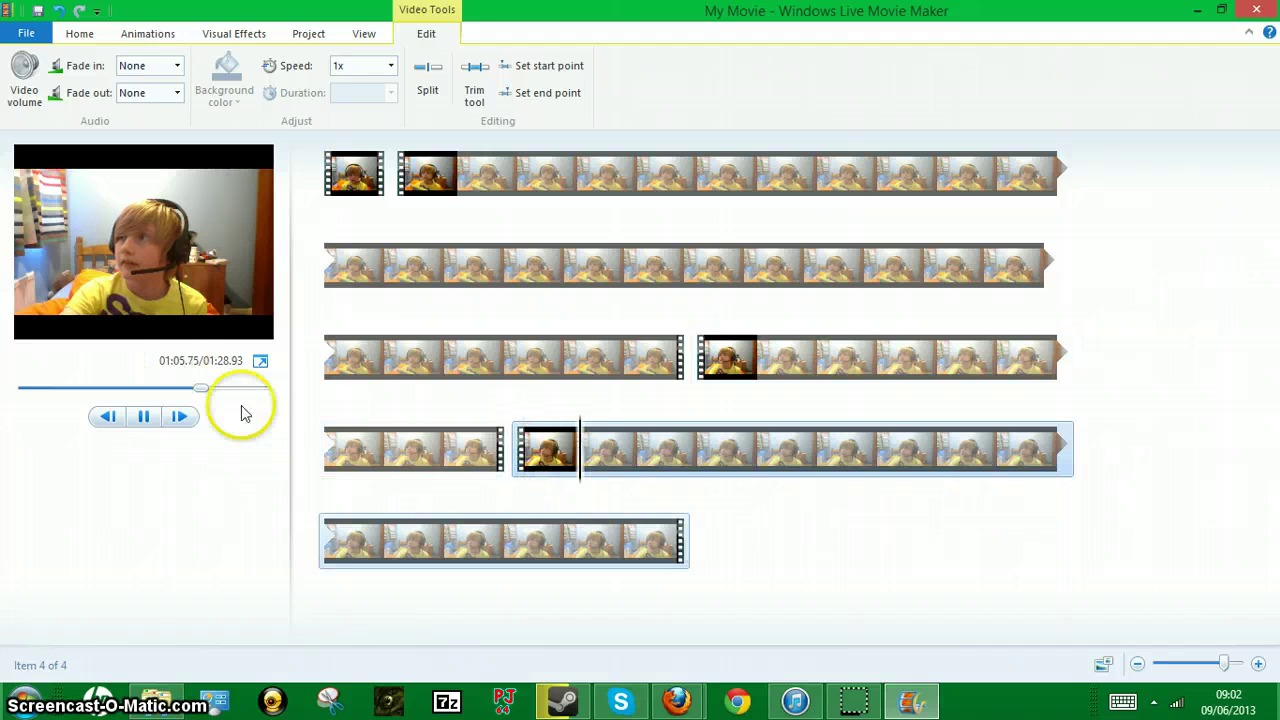
{"action": "left_click", "coordinate": [387, 458]}
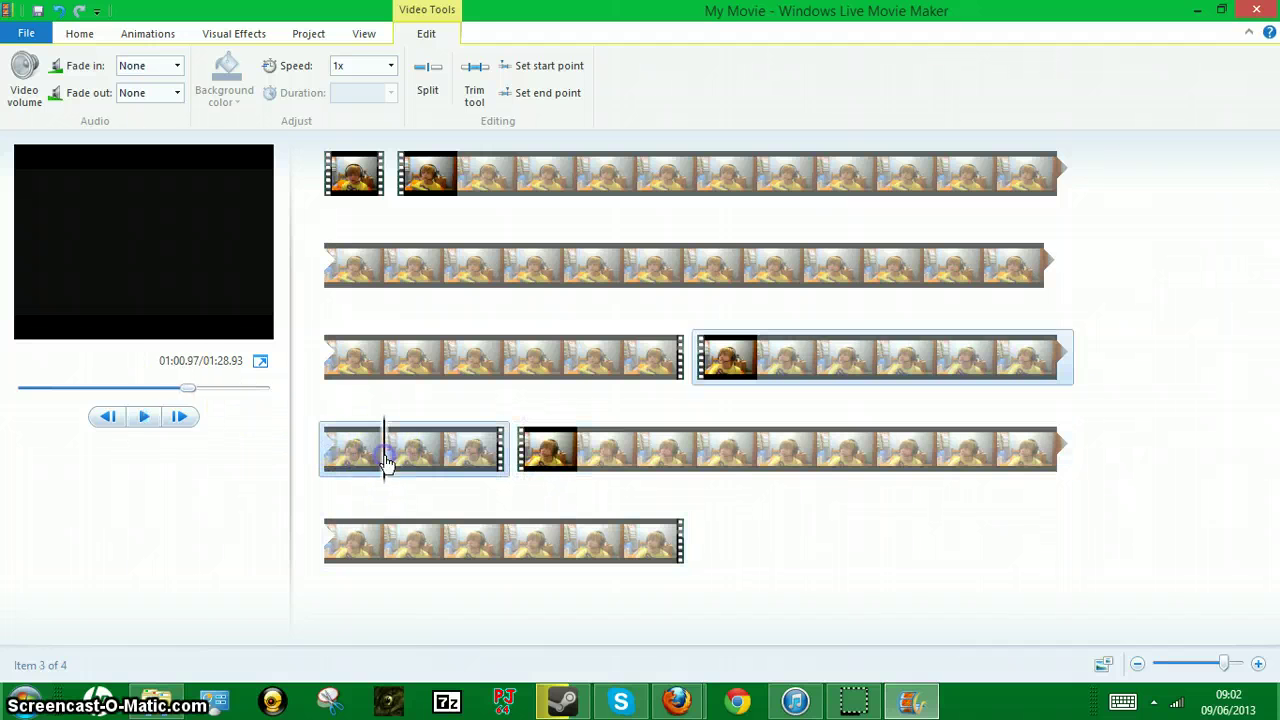
{"action": "left_click", "coordinate": [145, 418]}
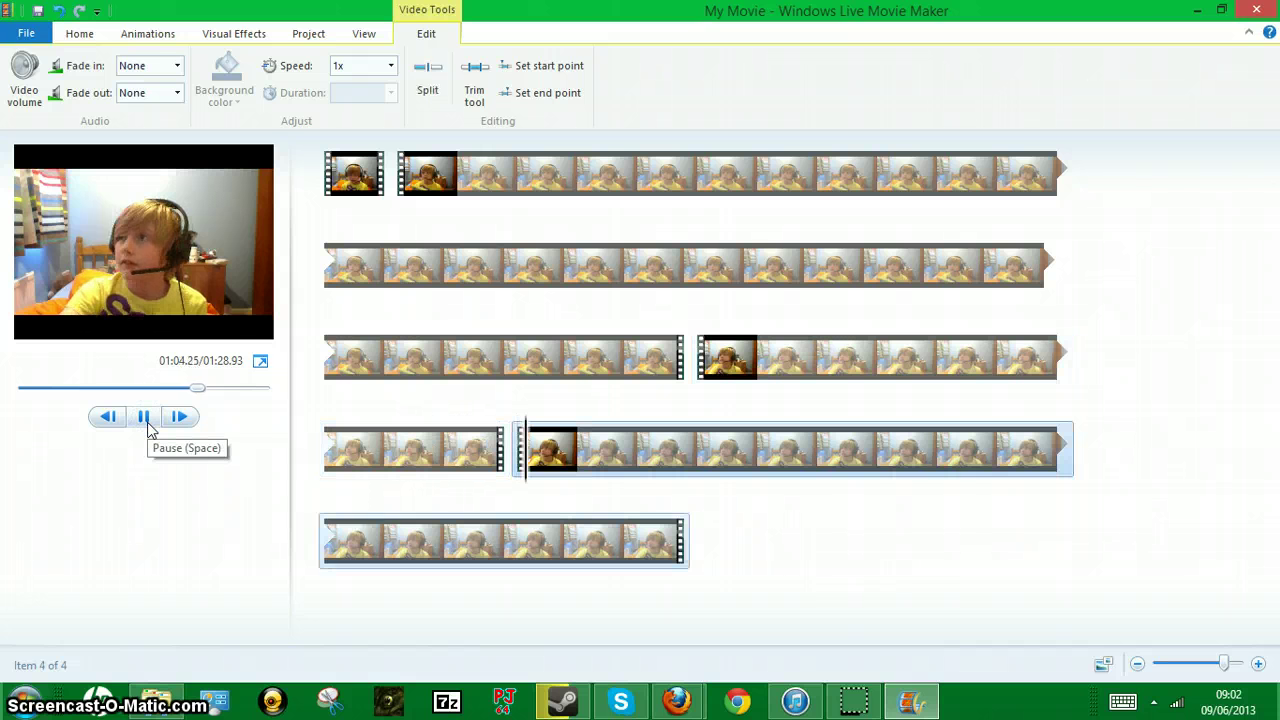
{"action": "left_click", "coordinate": [178, 416]}
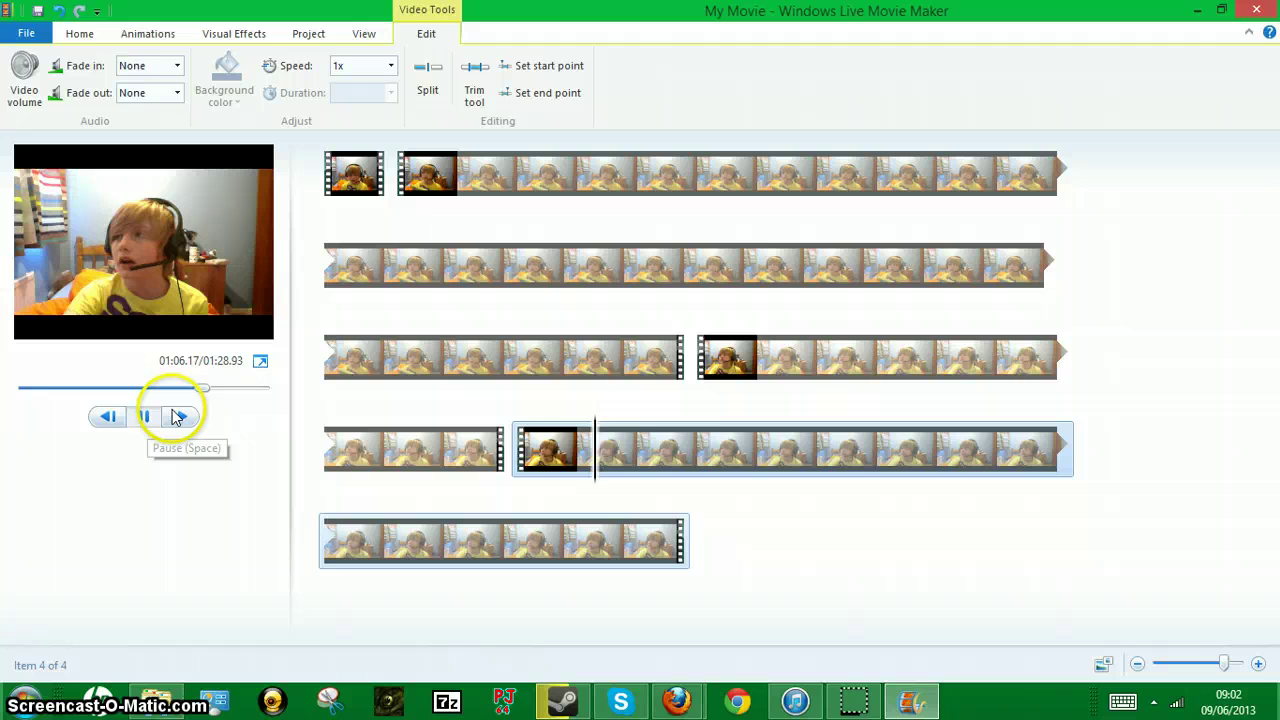
{"action": "left_click", "coordinate": [386, 455]}
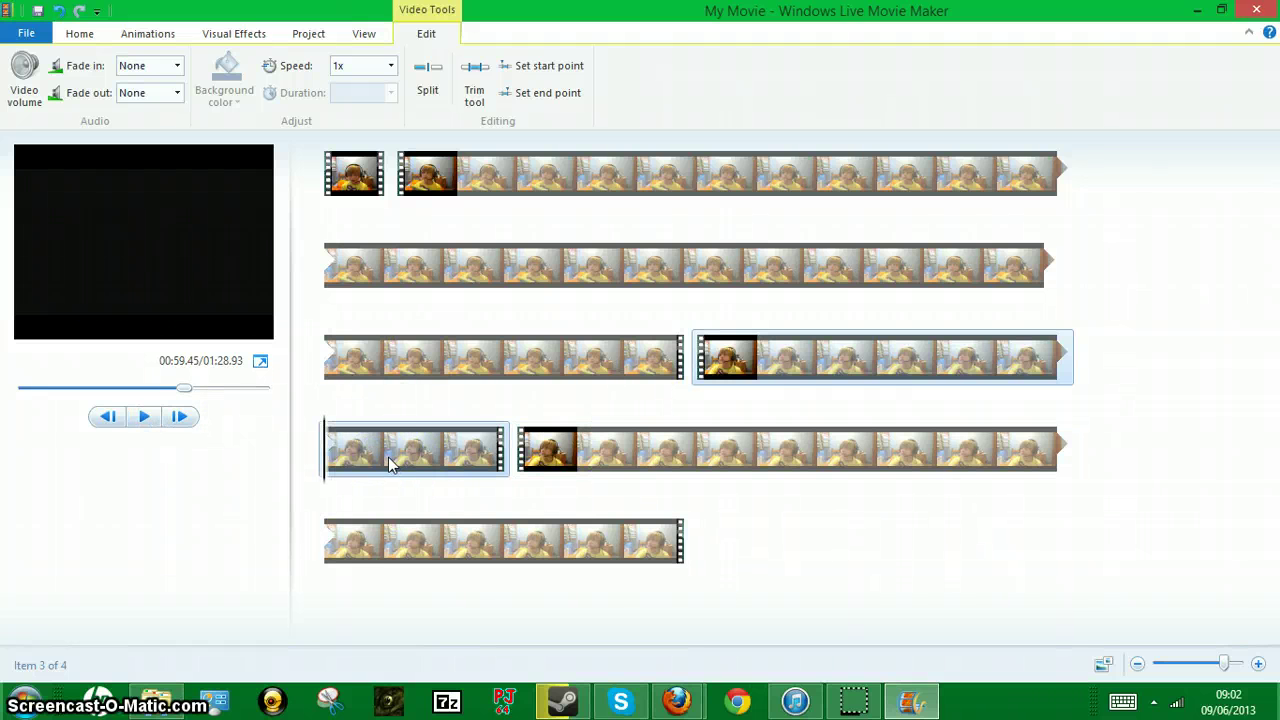
{"action": "left_click", "coordinate": [146, 416]}
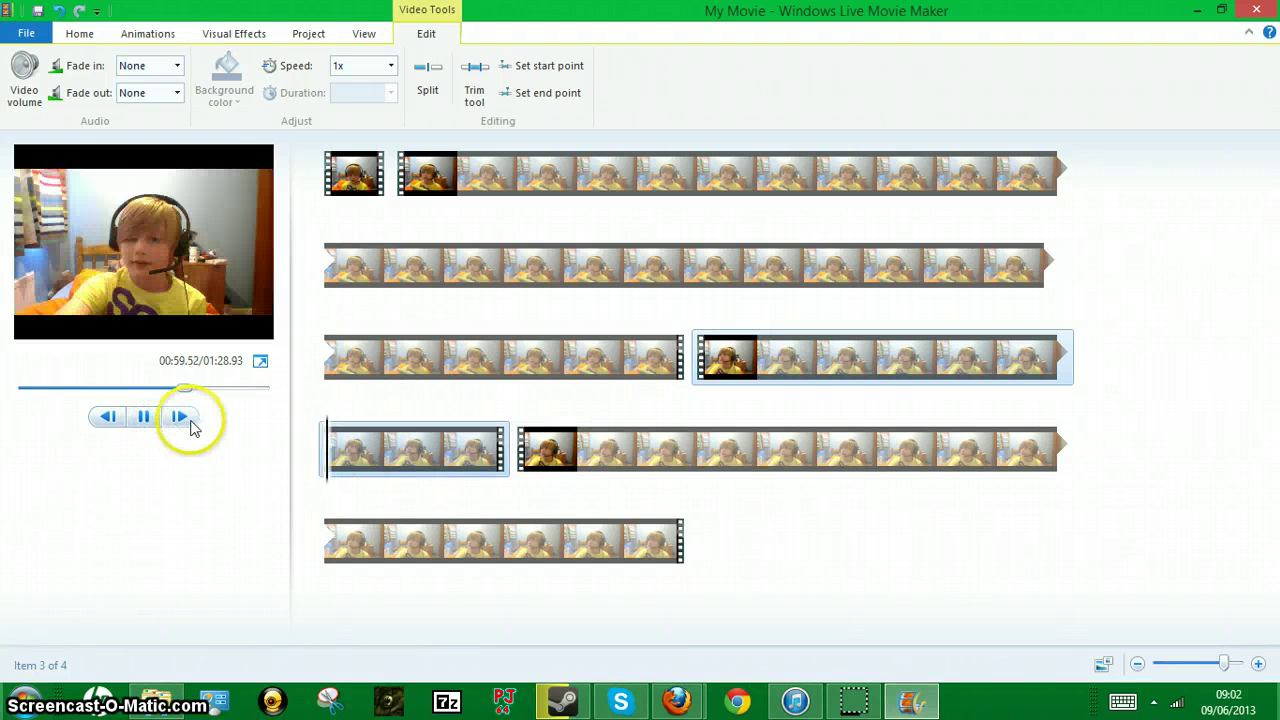
{"action": "left_click", "coordinate": [234, 451]}
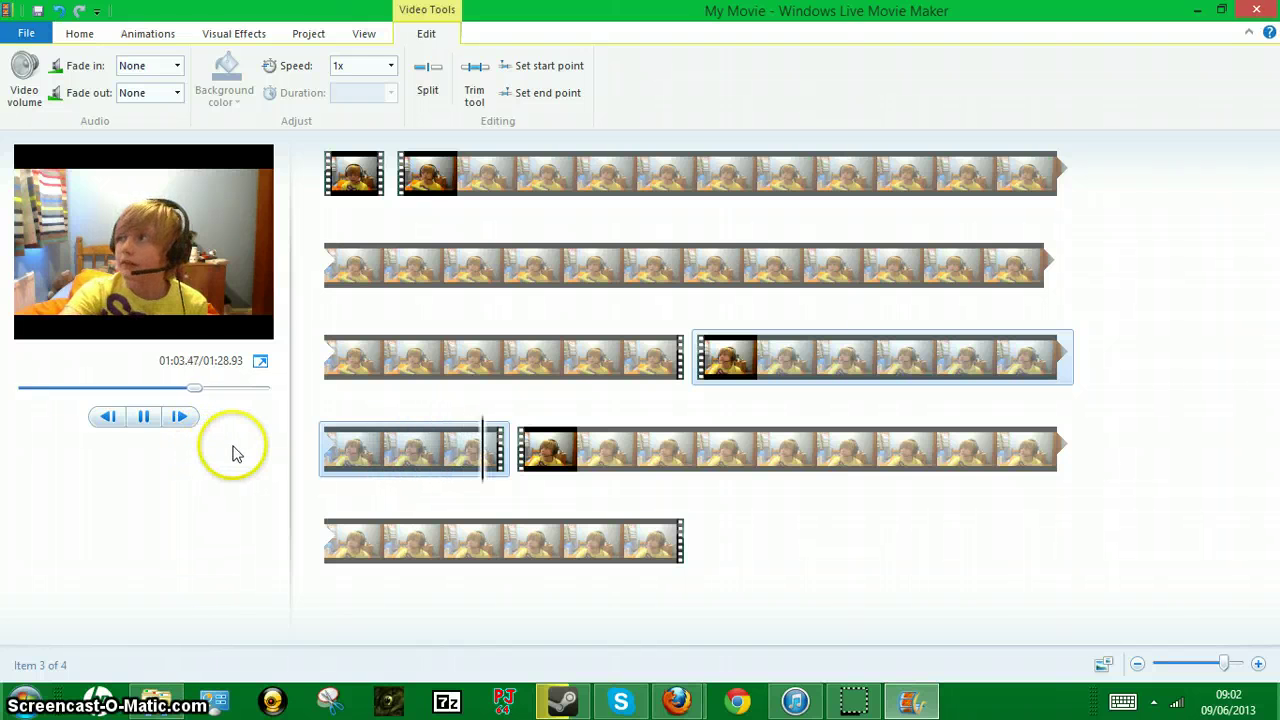
{"action": "left_click", "coordinate": [143, 416]}
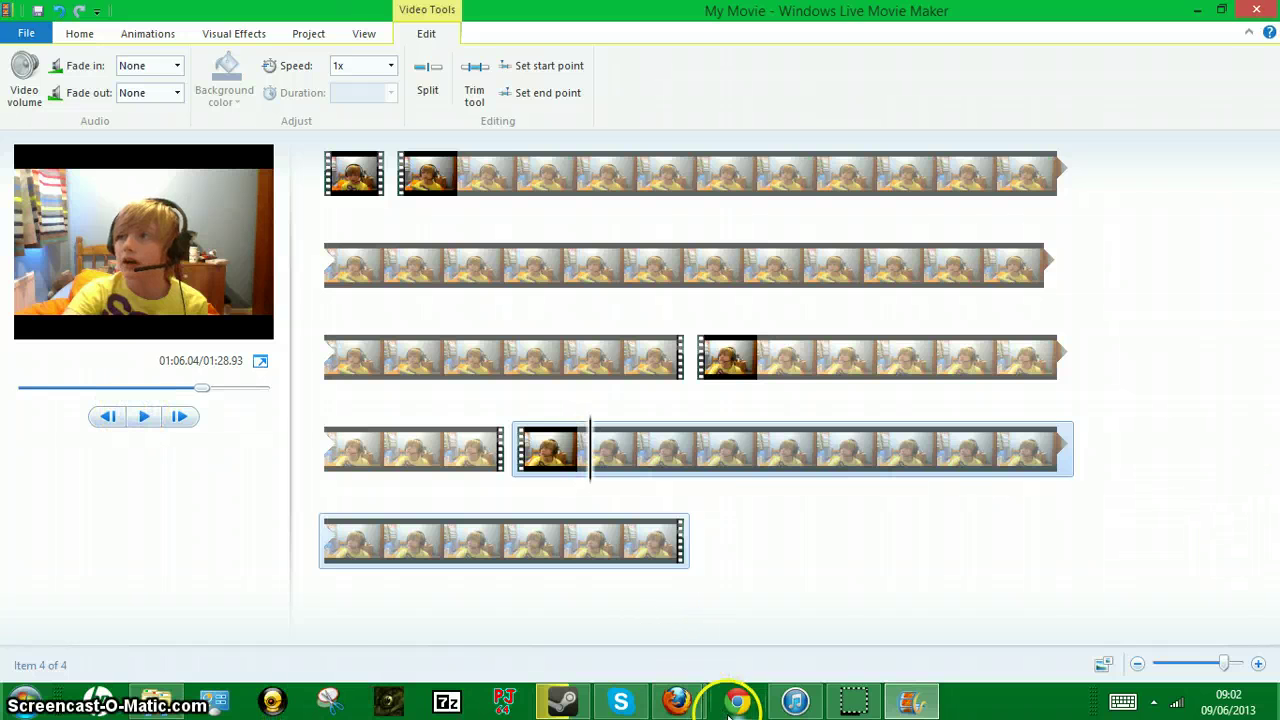
{"action": "mouse_move", "coordinate": [910, 703]}
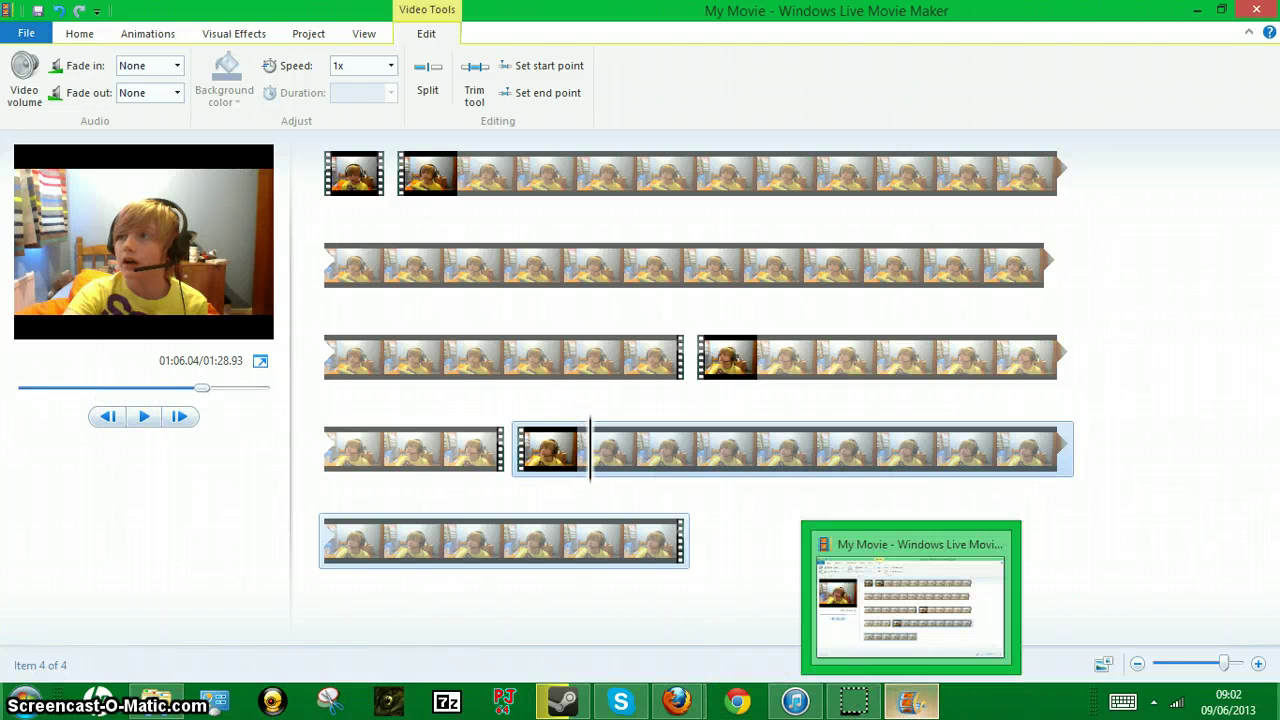